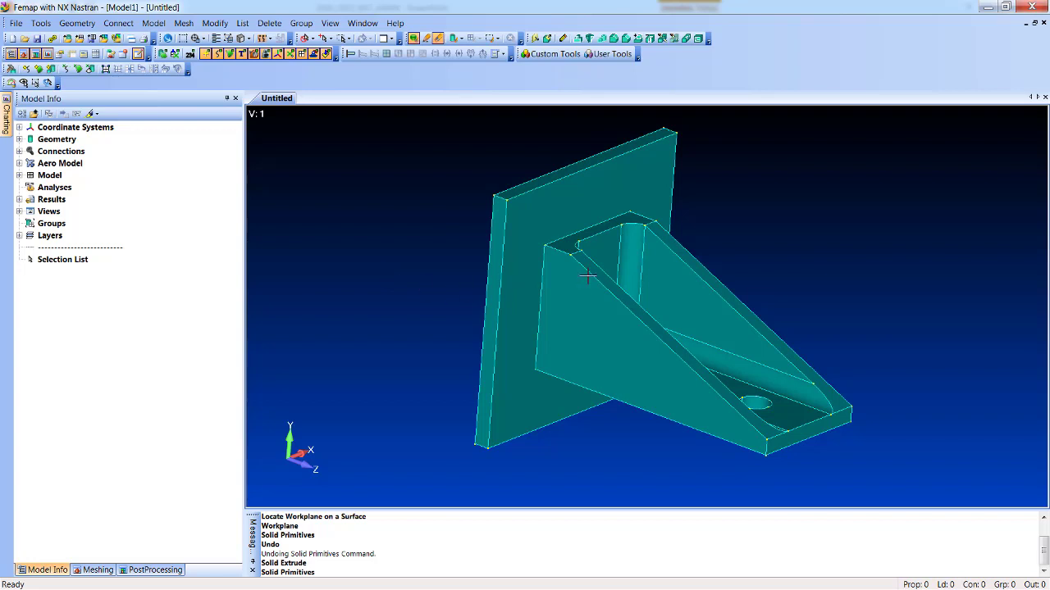
# Rotate the bracket slightly and expand the Model branch in the Model Info tree
pyautogui.moveTo(585, 277)
pyautogui.mouseDown(button='middle')
pyautogui.moveTo(590, 264)
pyautogui.moveTo(578, 259)
pyautogui.mouseUp(button='middle')
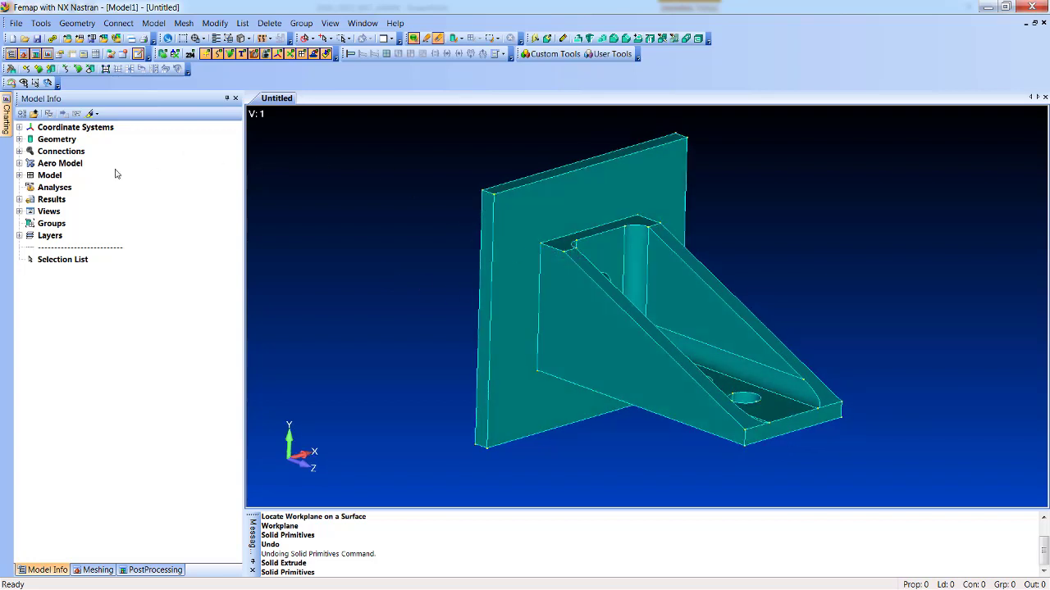
pyautogui.click(19, 175)
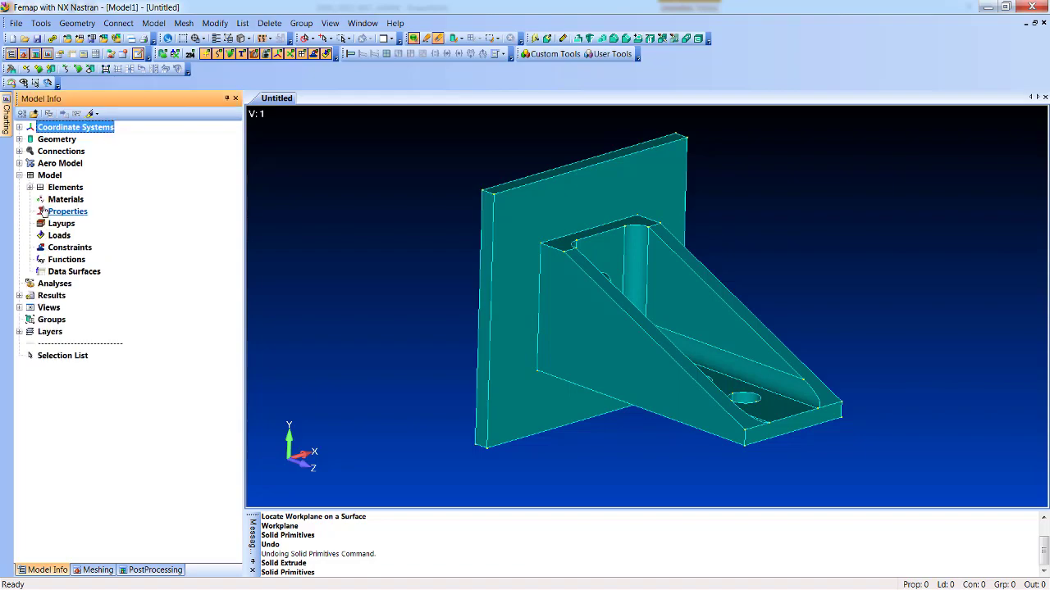
# Add a new material loaded from the library as 7075-T651 Al Plate
pyautogui.rightClick(61, 201)
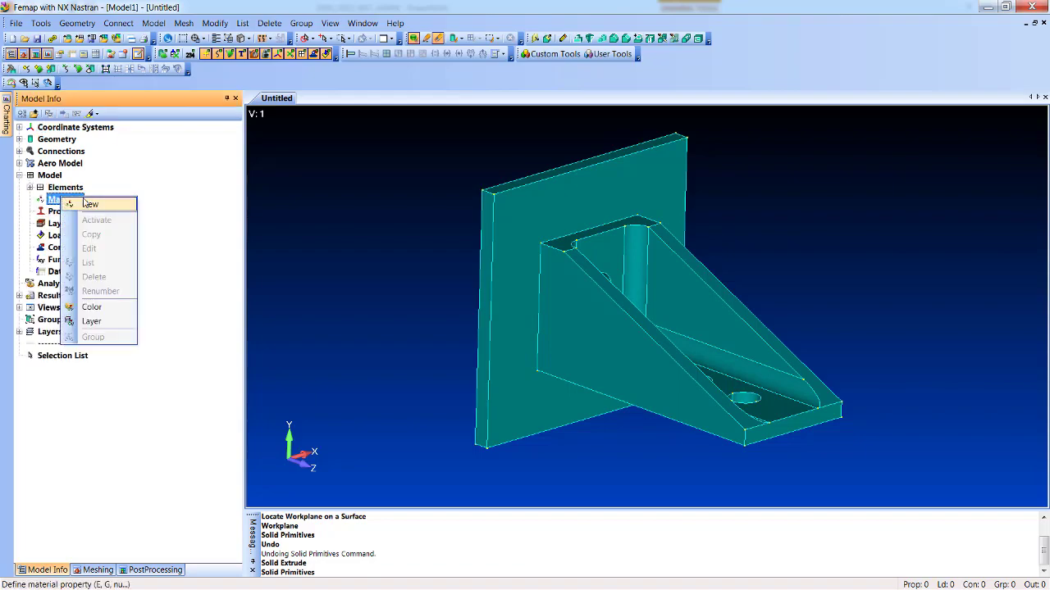
pyautogui.click(87, 204)
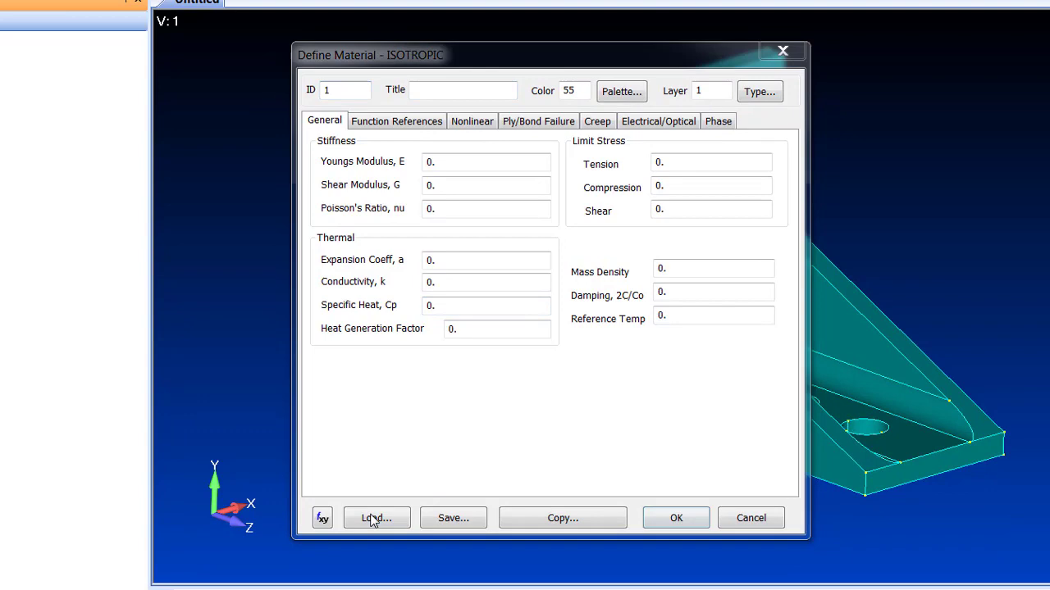
pyautogui.click(376, 518)
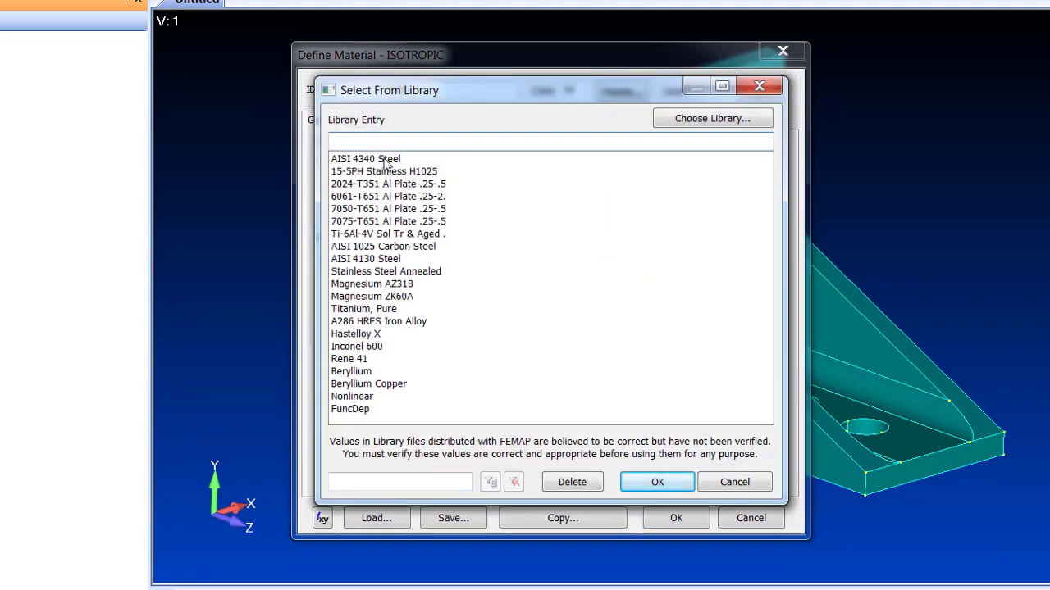
pyautogui.doubleClick(376, 221)
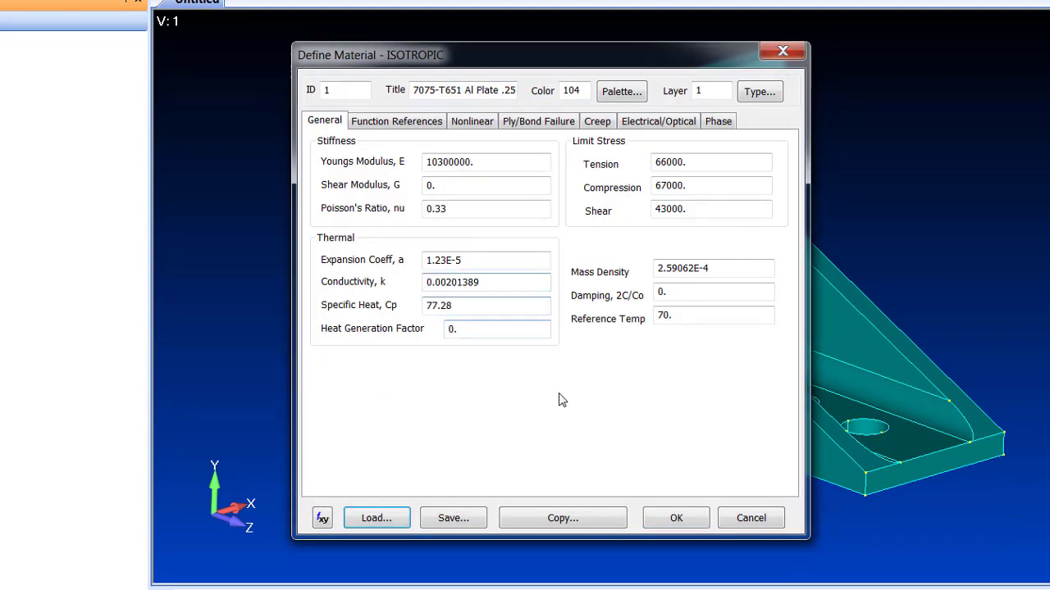
pyautogui.click(677, 517)
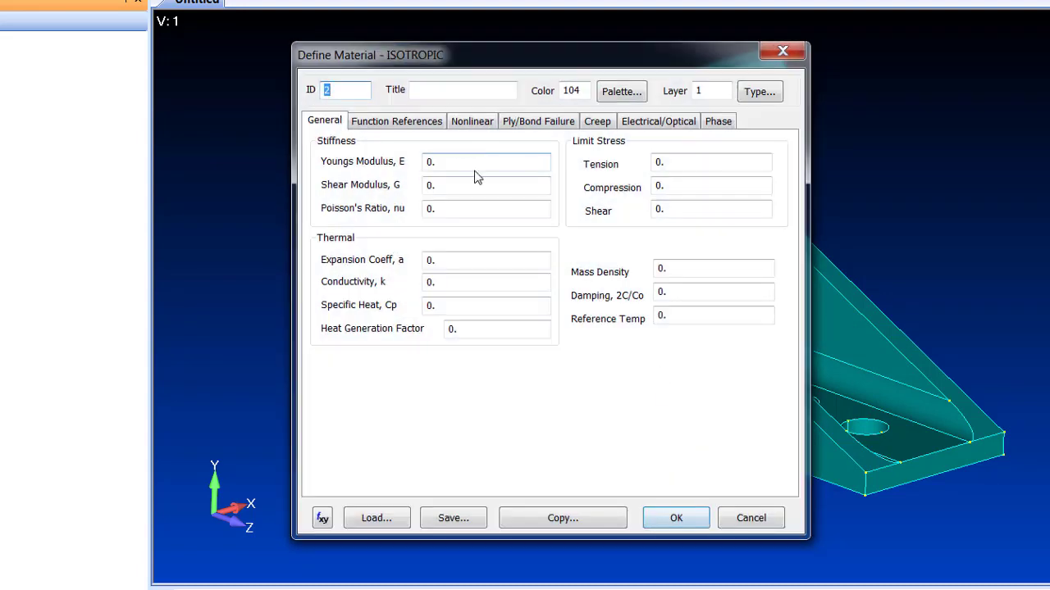
# Add AISI 4130 Steel from the material library as the second material
pyautogui.click(389, 520)
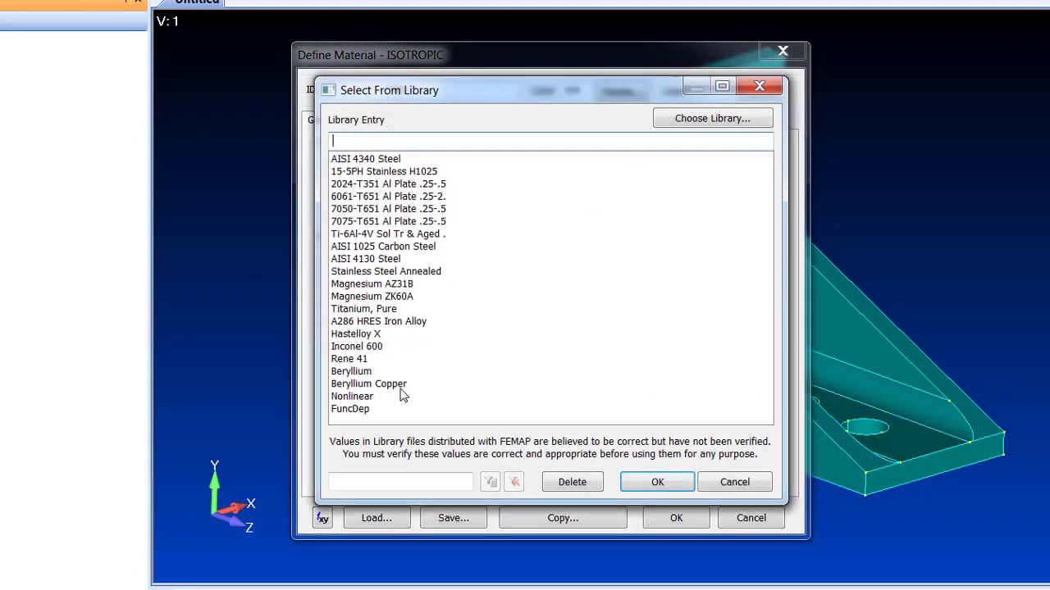
pyautogui.click(374, 259)
pyautogui.doubleClick(375, 259)
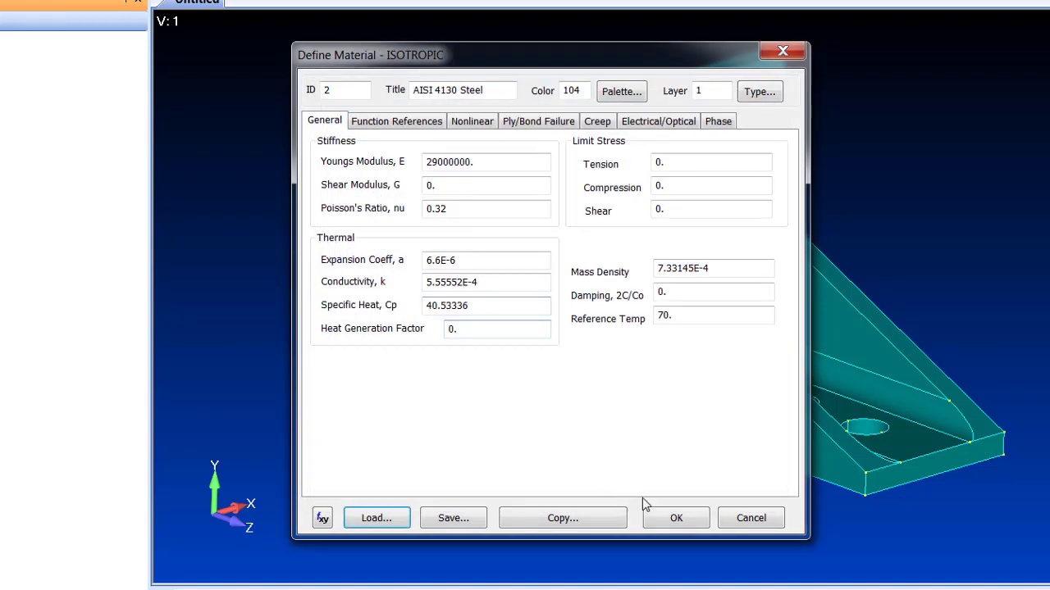
pyautogui.click(674, 520)
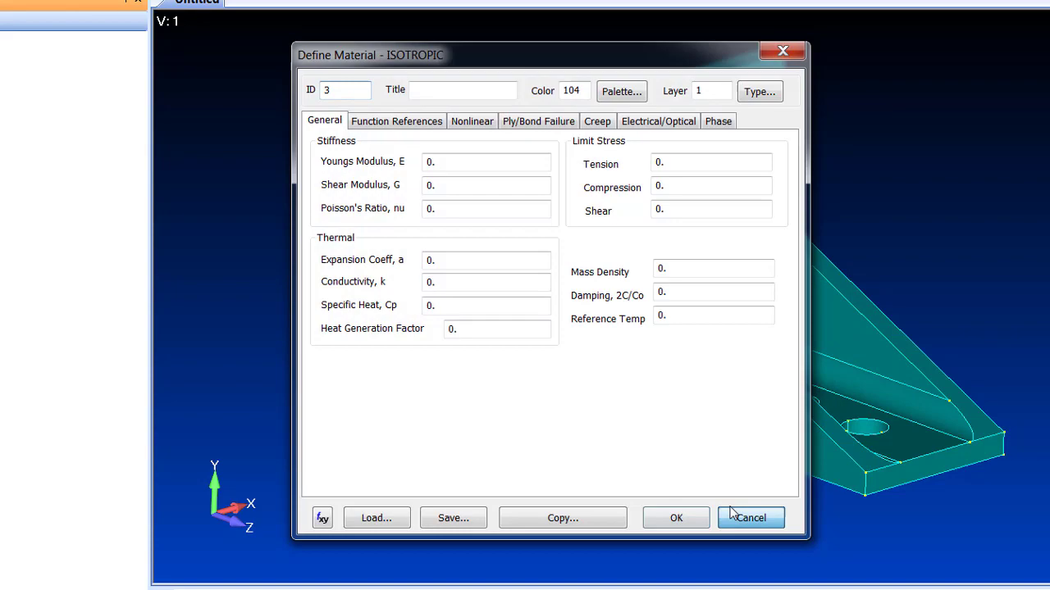
pyautogui.click(730, 515)
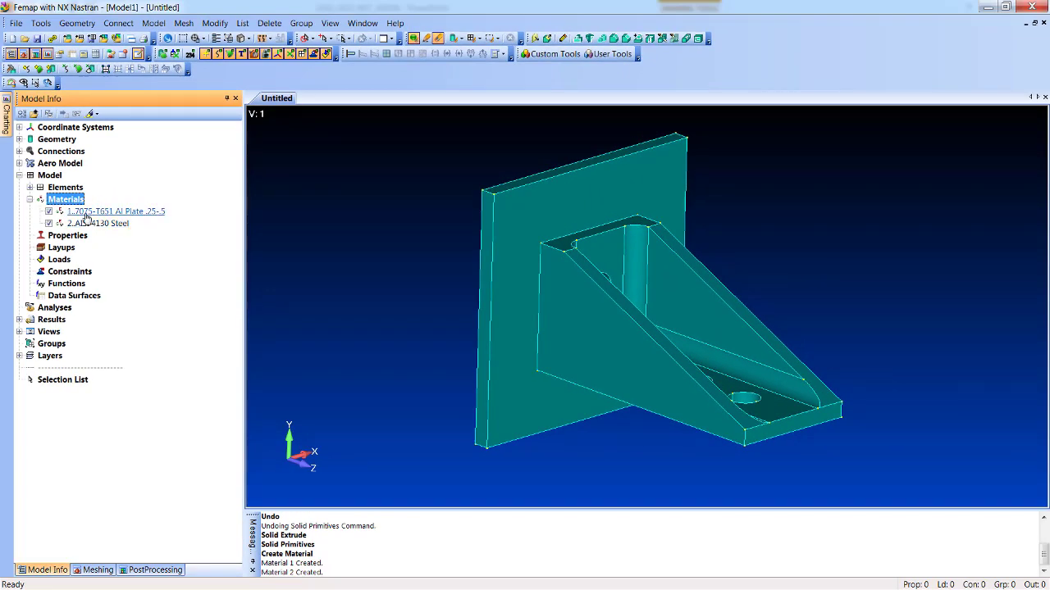
# Create a Solid property titled Aluminum using the 7075-T651 Al Plate material
pyautogui.rightClick(70, 235)
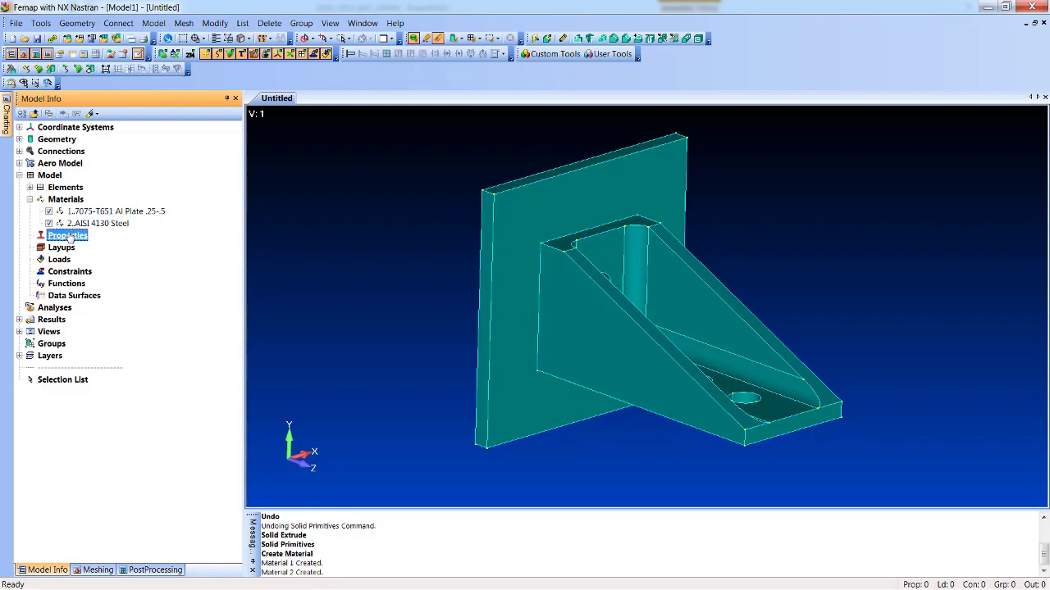
pyautogui.click(98, 241)
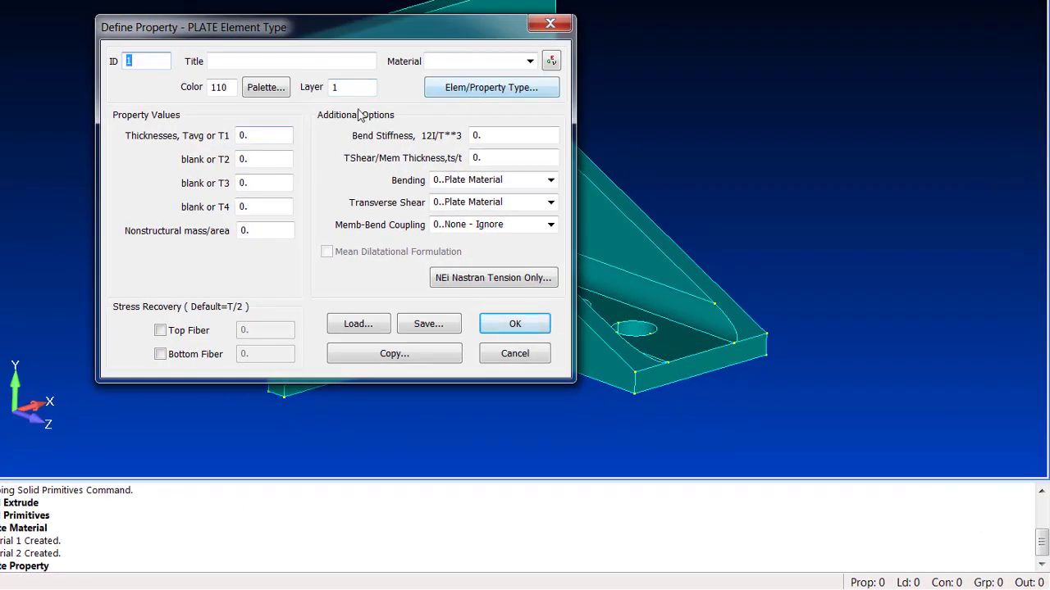
pyautogui.click(530, 88)
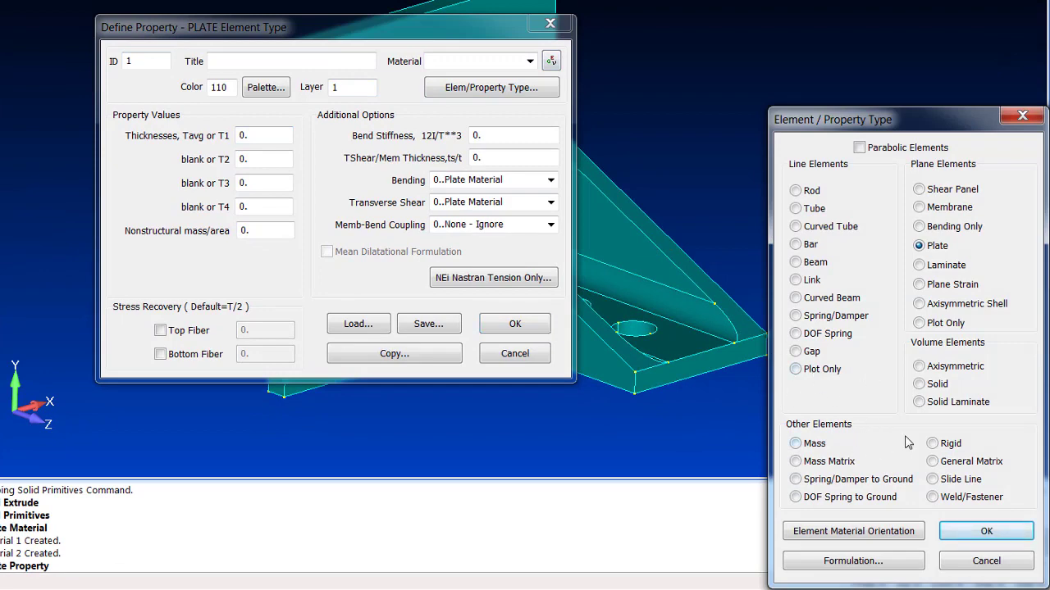
pyautogui.click(937, 385)
pyautogui.click(988, 530)
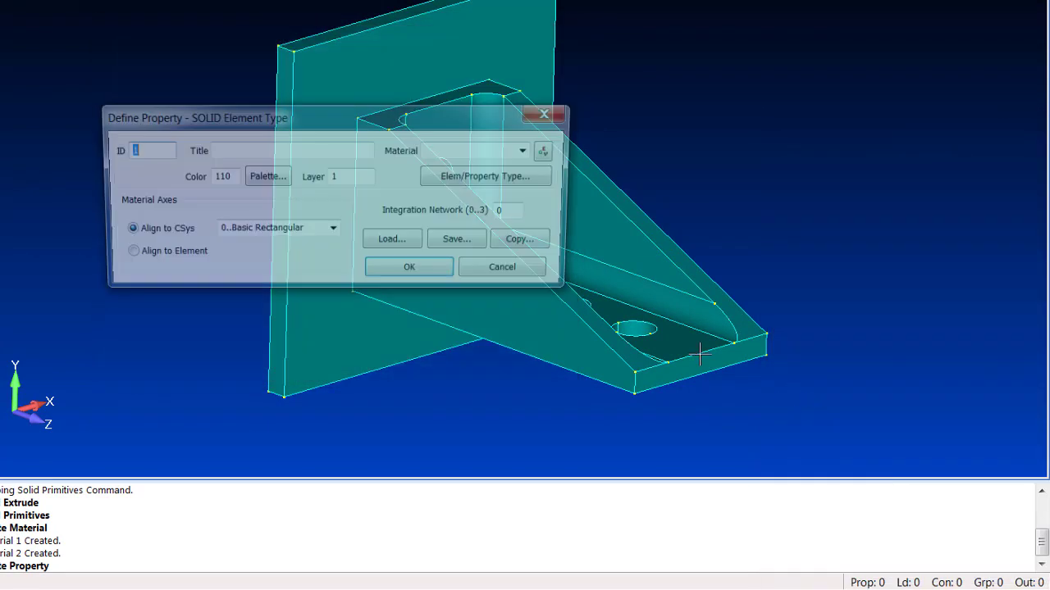
pyautogui.click(529, 151)
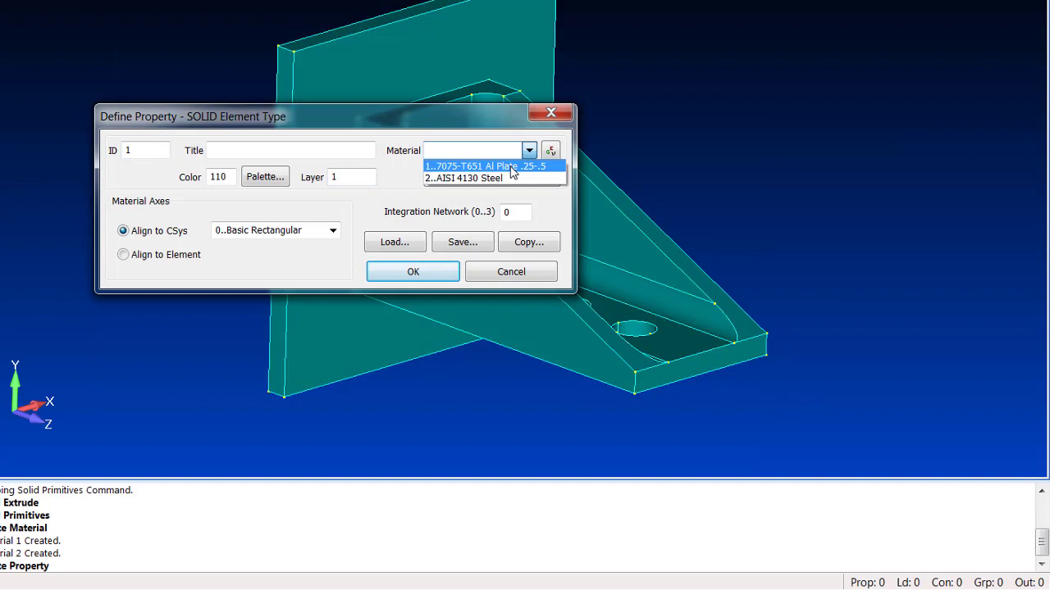
pyautogui.click(492, 162)
pyautogui.click(291, 150)
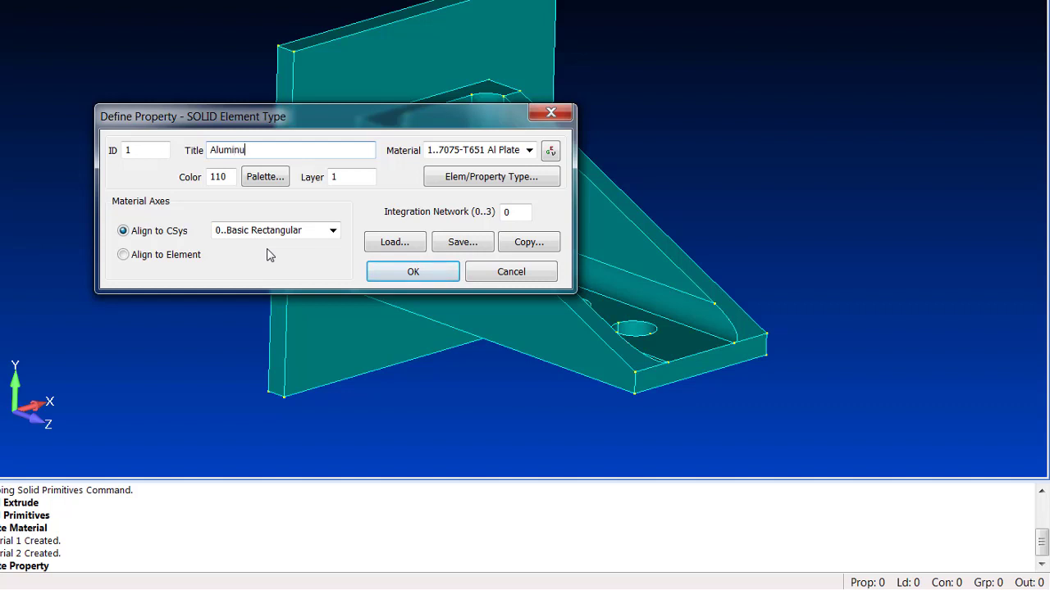
pyautogui.press('Return')
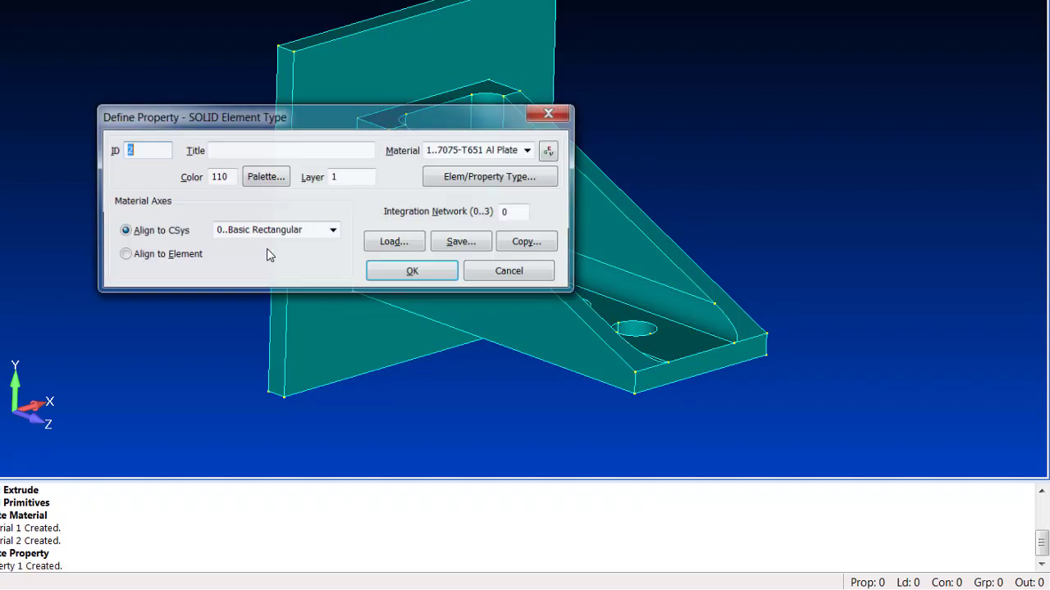
# Create a second solid property titled Steel using AISI 4130 Steel
pyautogui.click(529, 150)
pyautogui.click(513, 179)
pyautogui.click(299, 149)
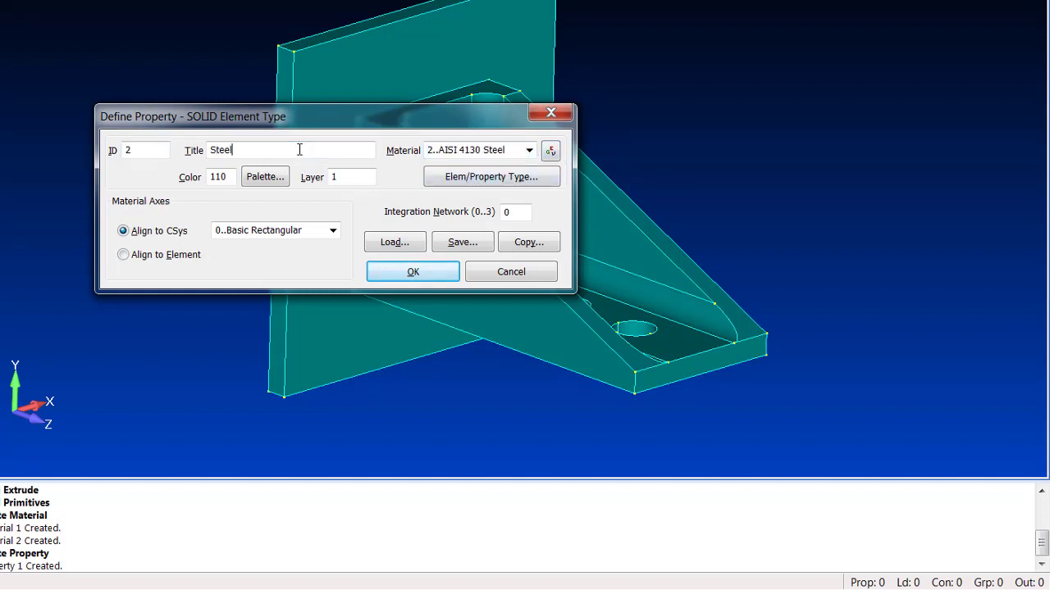
pyautogui.write('Steel')
pyautogui.press('Return')
pyautogui.press('Escape')
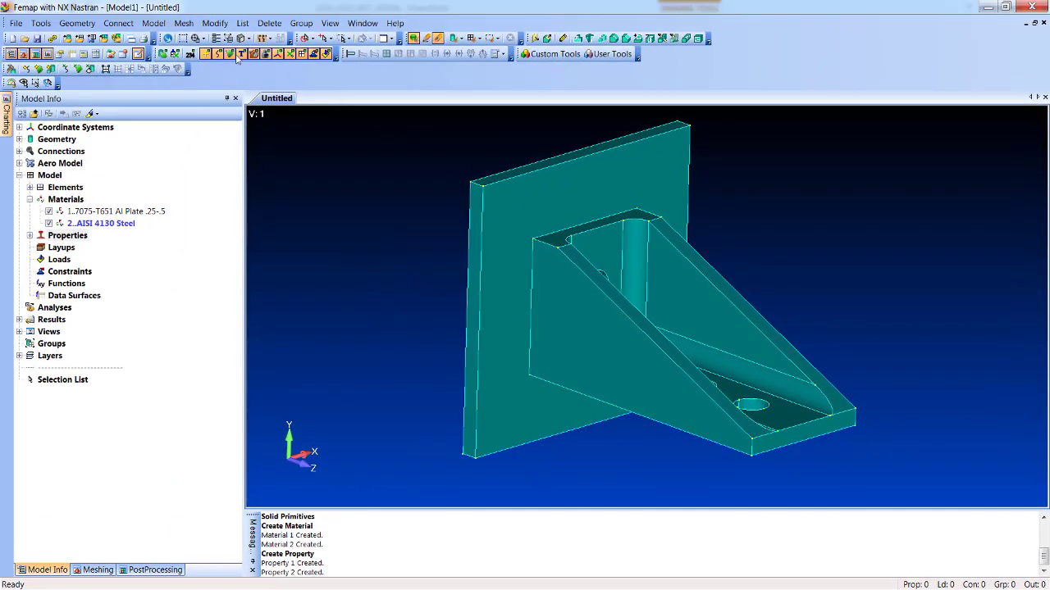
# Tet-mesh the bracket solid with the 1..Aluminum property, with the display made transparent
pyautogui.click(188, 24)
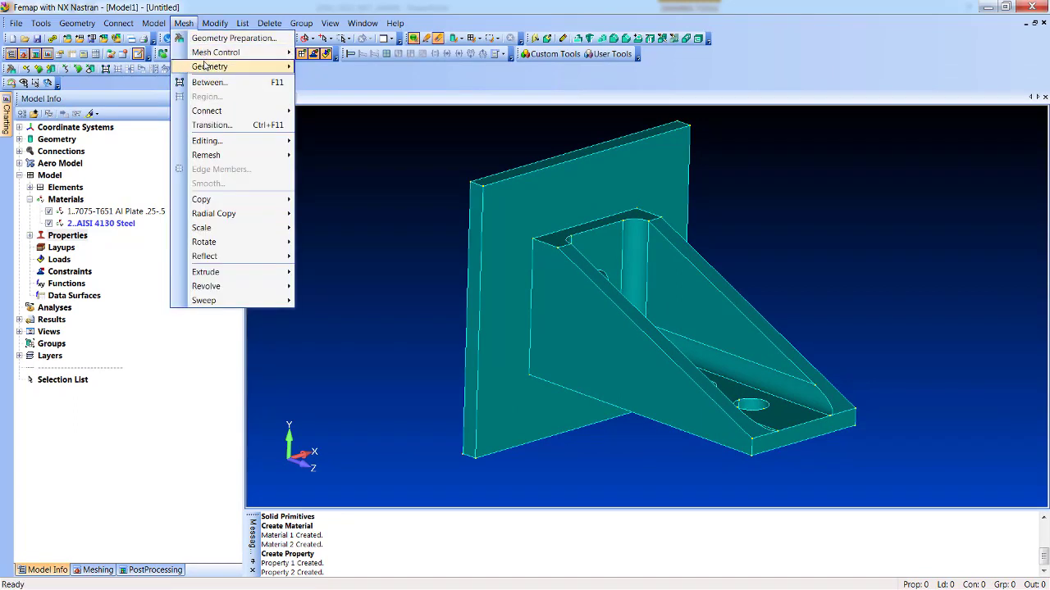
pyautogui.moveTo(238, 52)
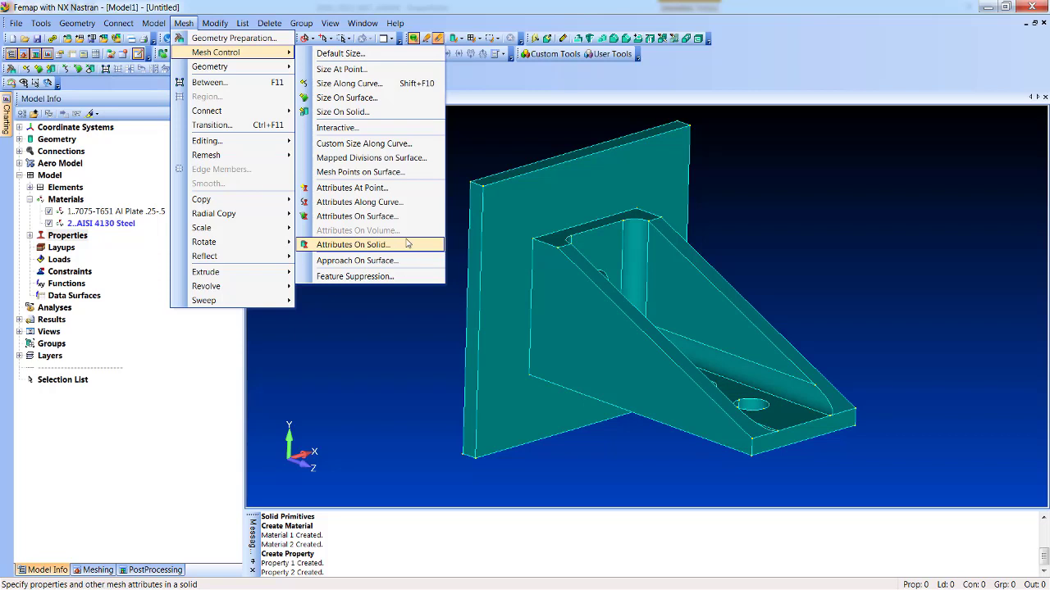
pyautogui.click(318, 336)
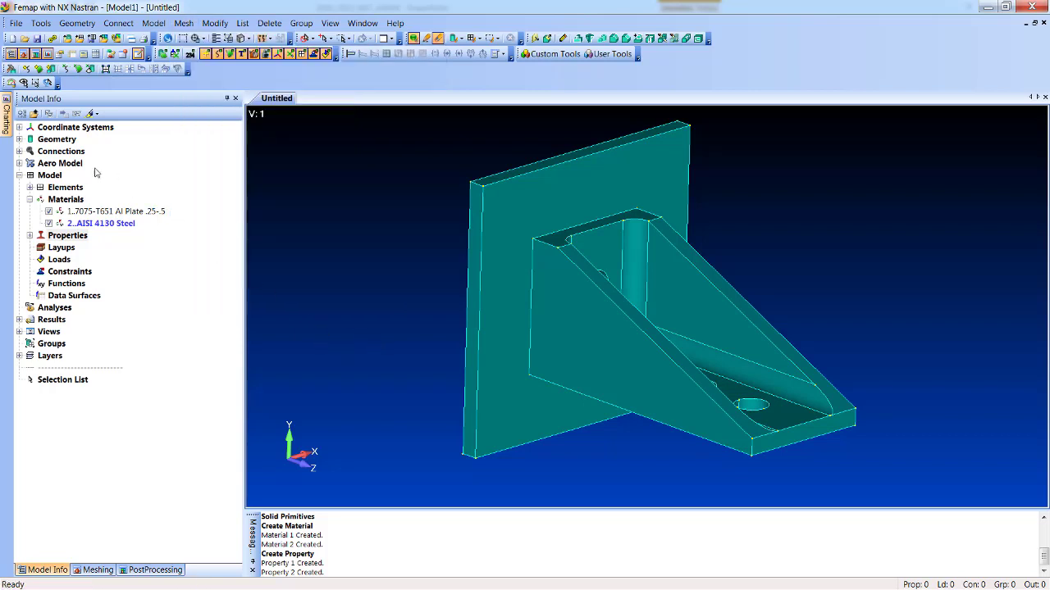
pyautogui.click(19, 139)
pyautogui.click(90, 113)
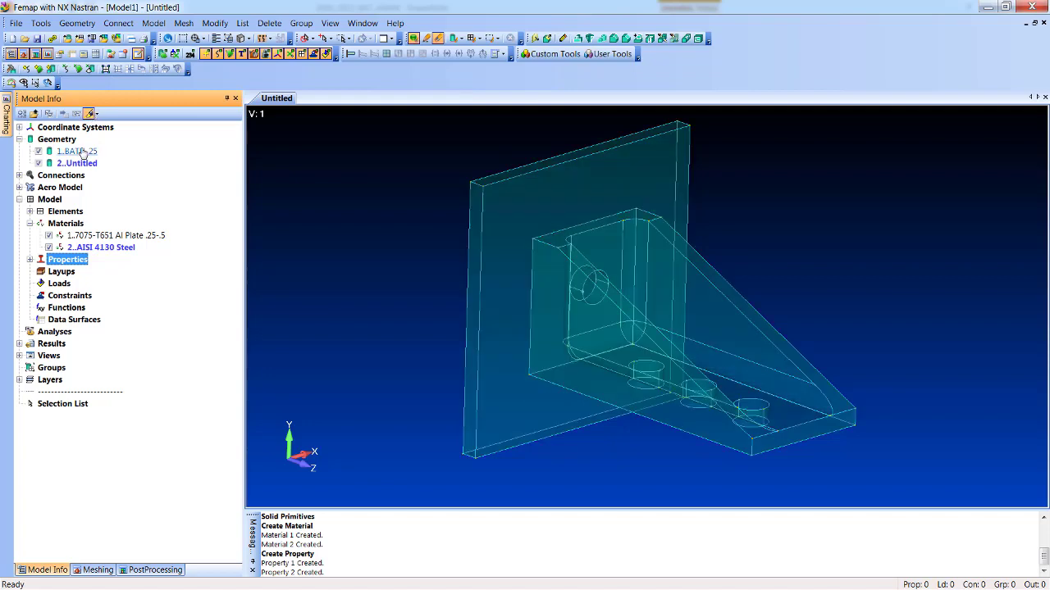
pyautogui.click(82, 152)
pyautogui.rightClick(82, 152)
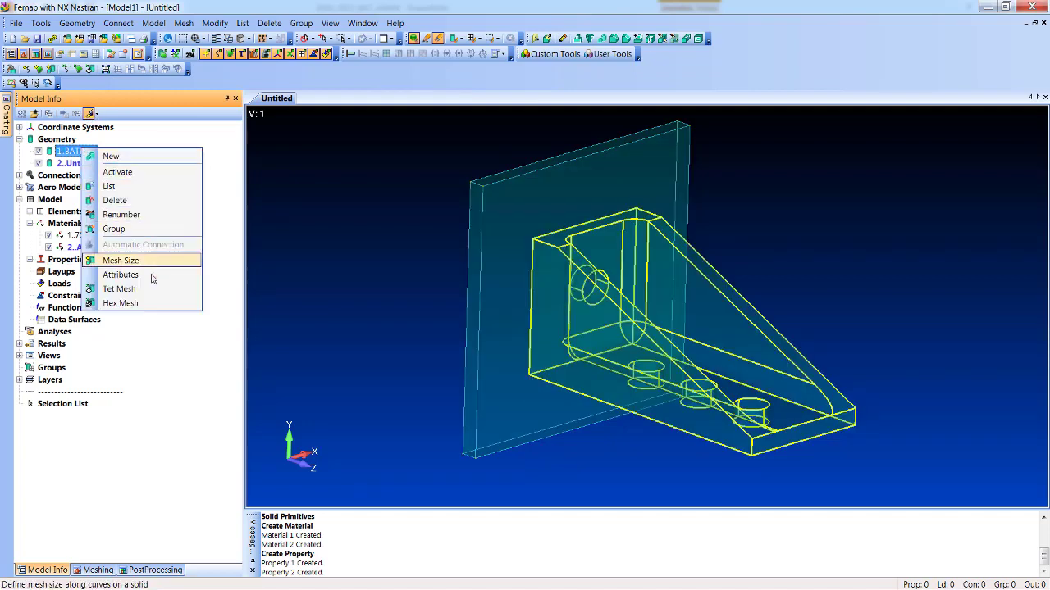
pyautogui.click(119, 289)
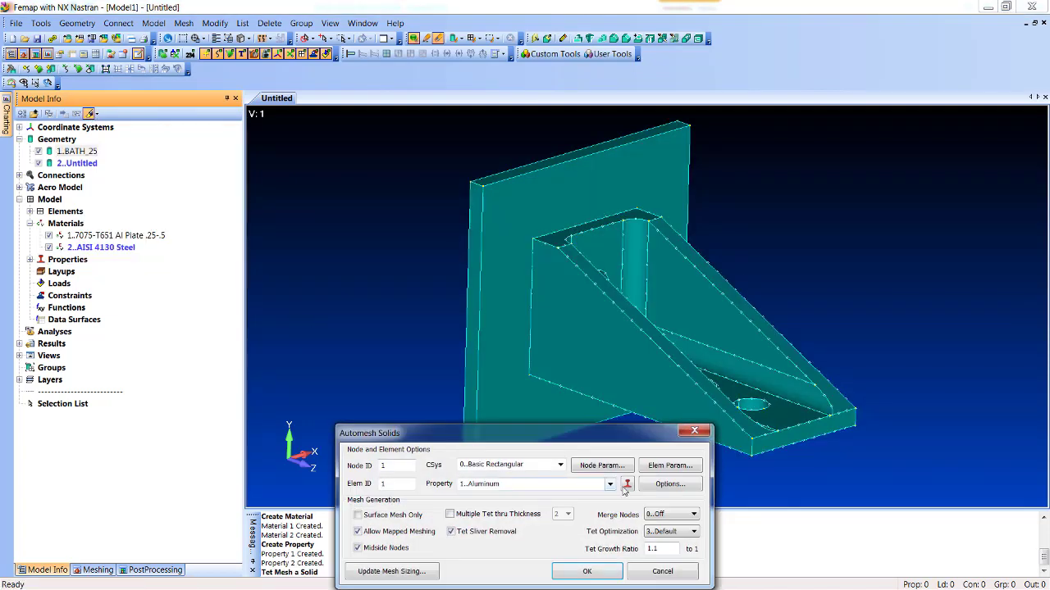
pyautogui.click(584, 569)
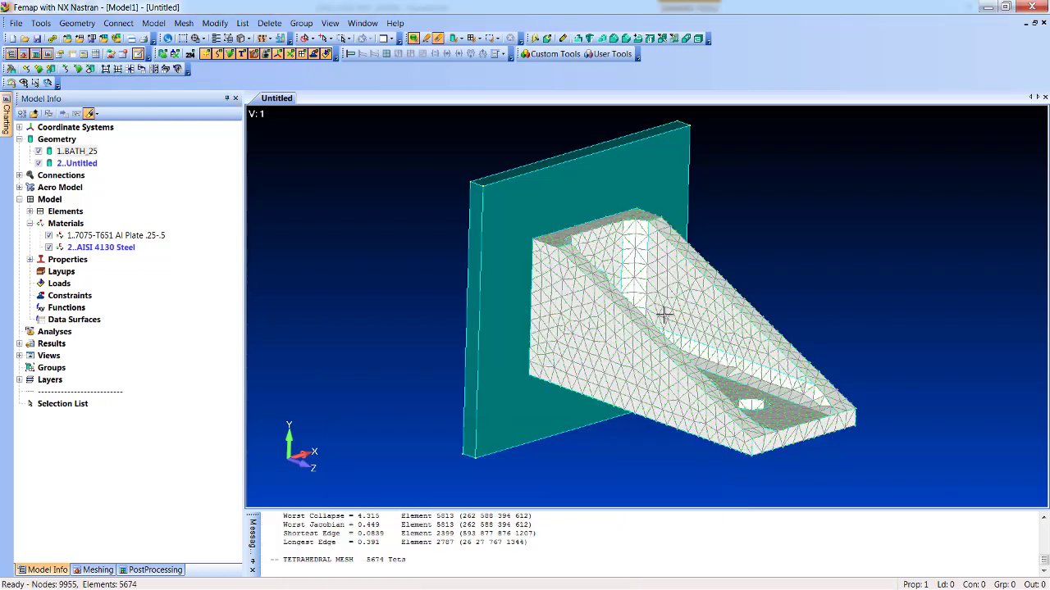
# Tet-mesh the plate solid using the 2..Steel property
pyautogui.rightClick(86, 166)
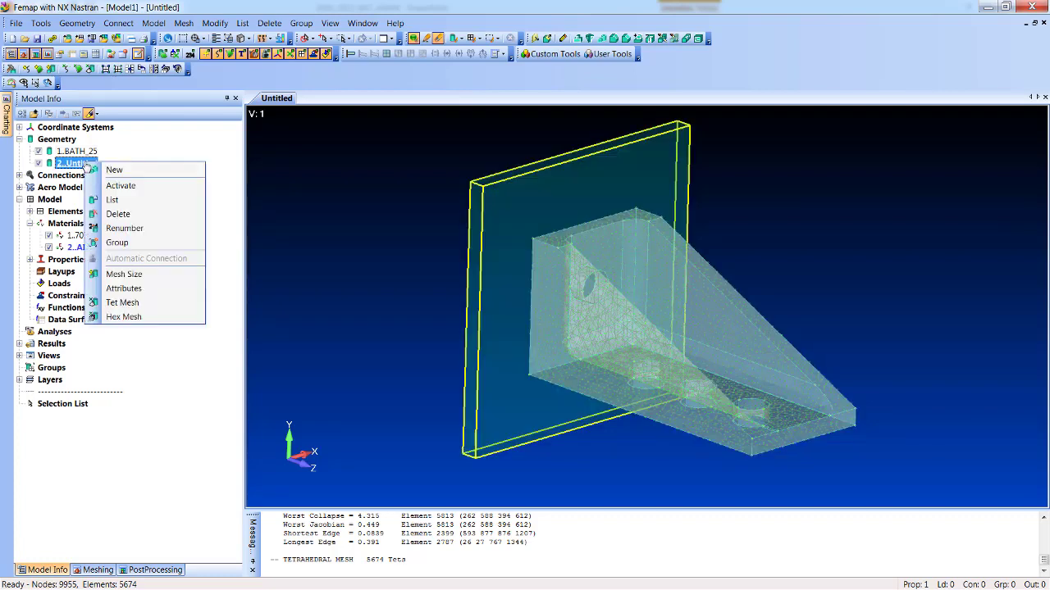
pyautogui.click(124, 303)
pyautogui.click(609, 484)
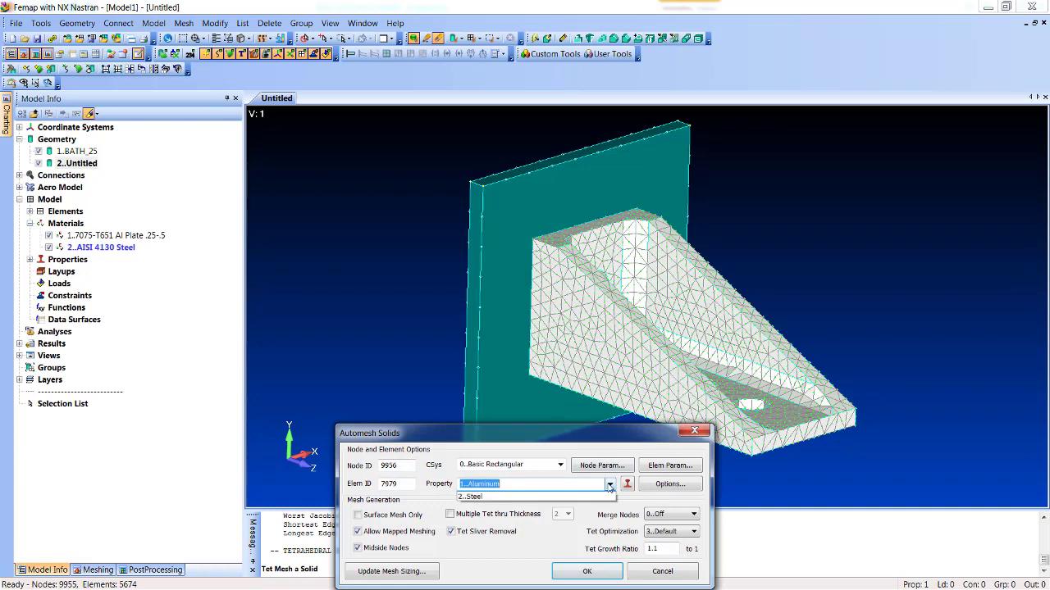
pyautogui.click(556, 508)
pyautogui.click(586, 571)
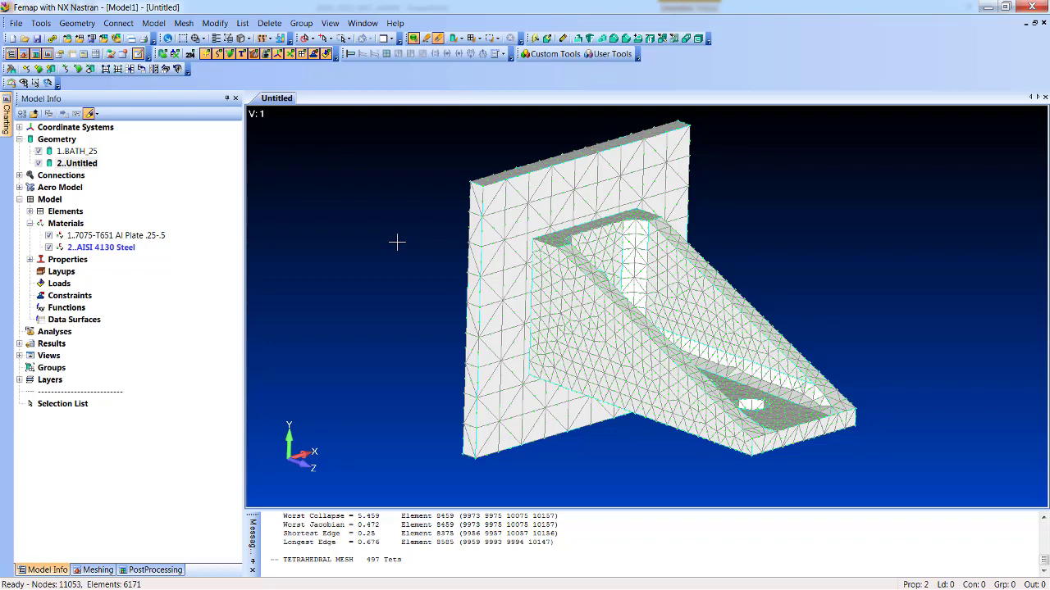
# Auto-detect contact between both solids and create a Face-Face Glued connection
pyautogui.click(118, 23)
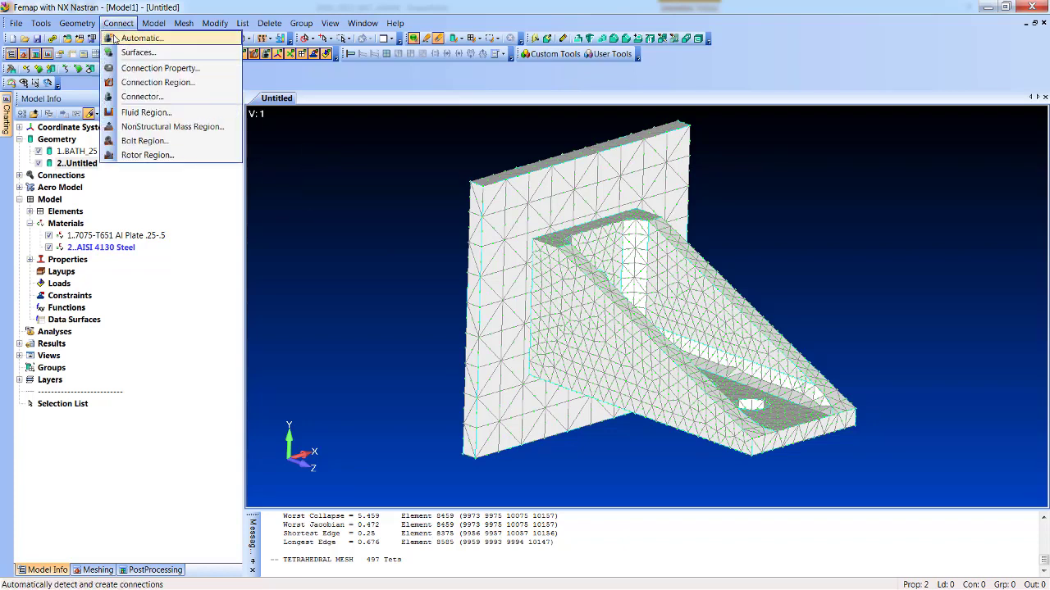
pyautogui.click(132, 34)
pyautogui.press('Return')
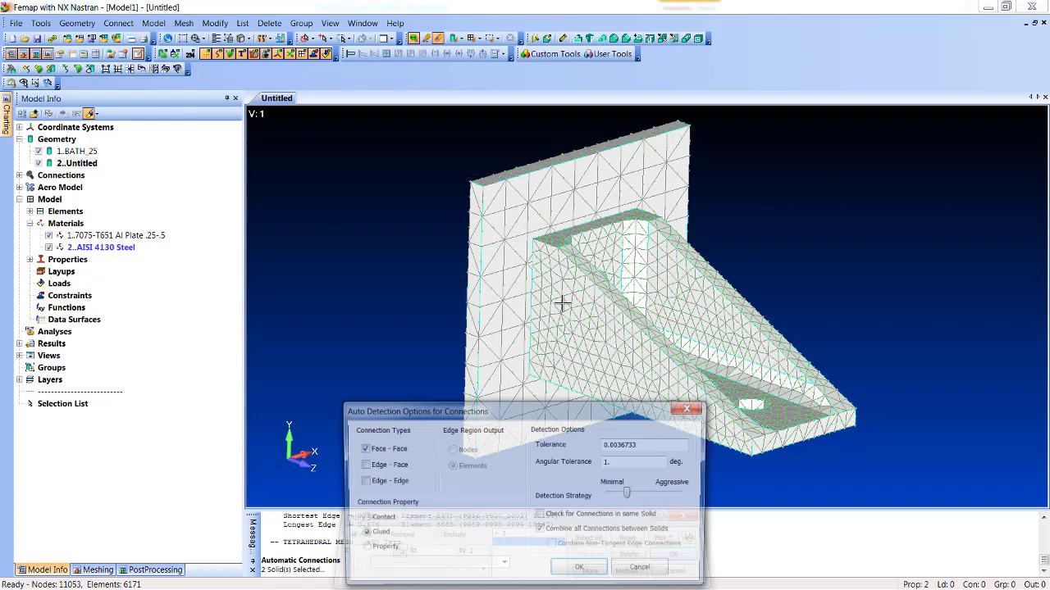
pyautogui.click(569, 566)
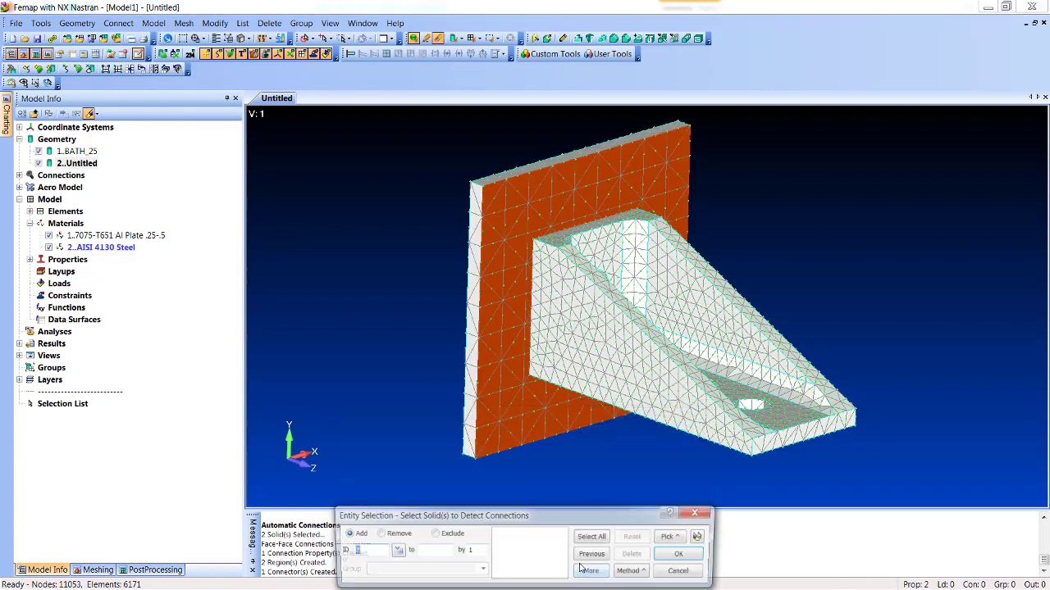
pyautogui.click(682, 573)
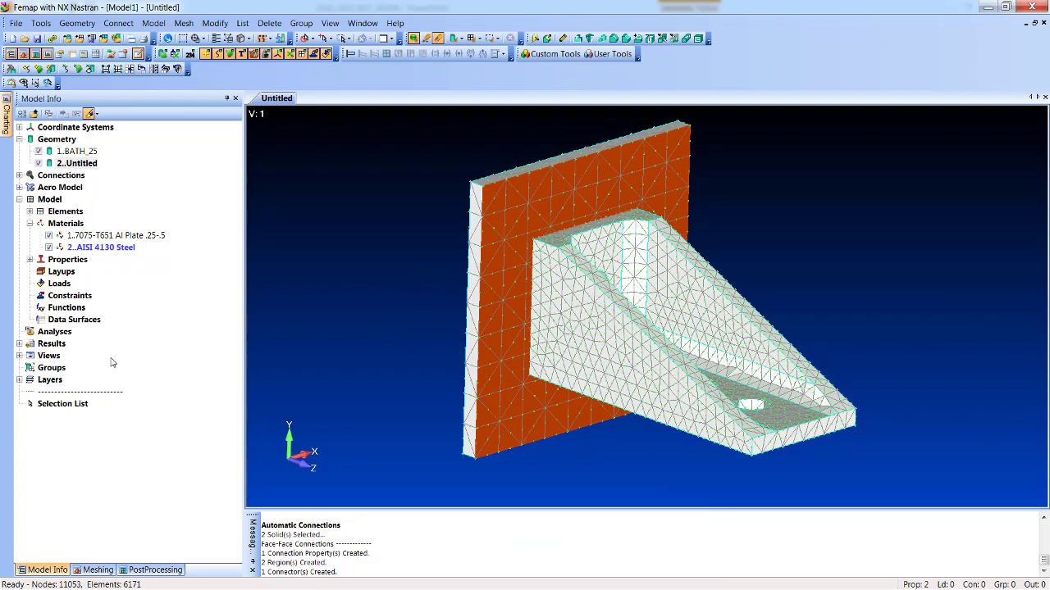
pyautogui.click(78, 296)
# Add a constraint set titled Base under Constraints and expand it
pyautogui.rightClick(78, 297)
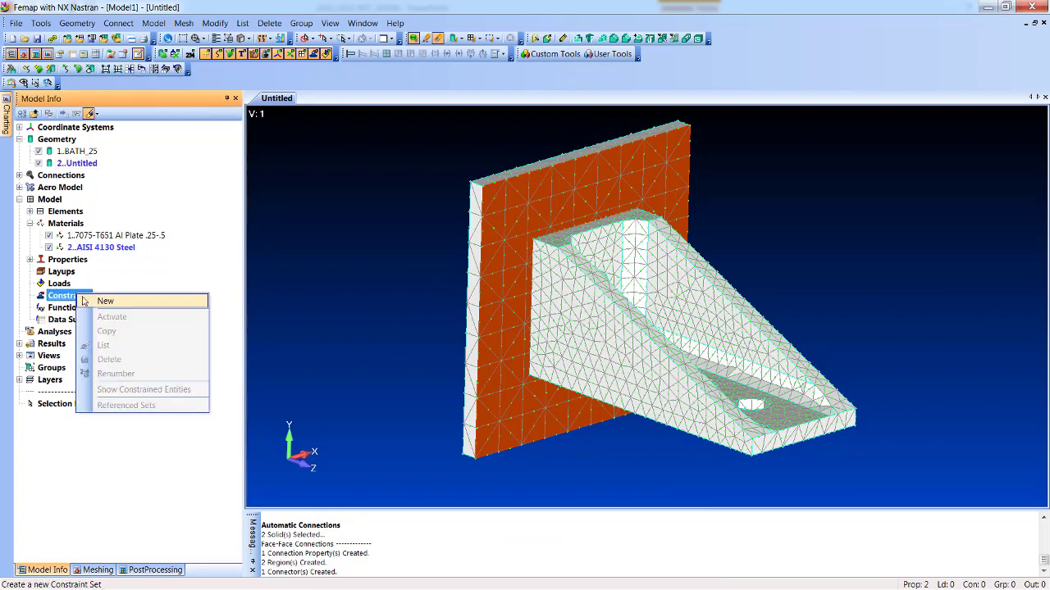
pyautogui.click(105, 301)
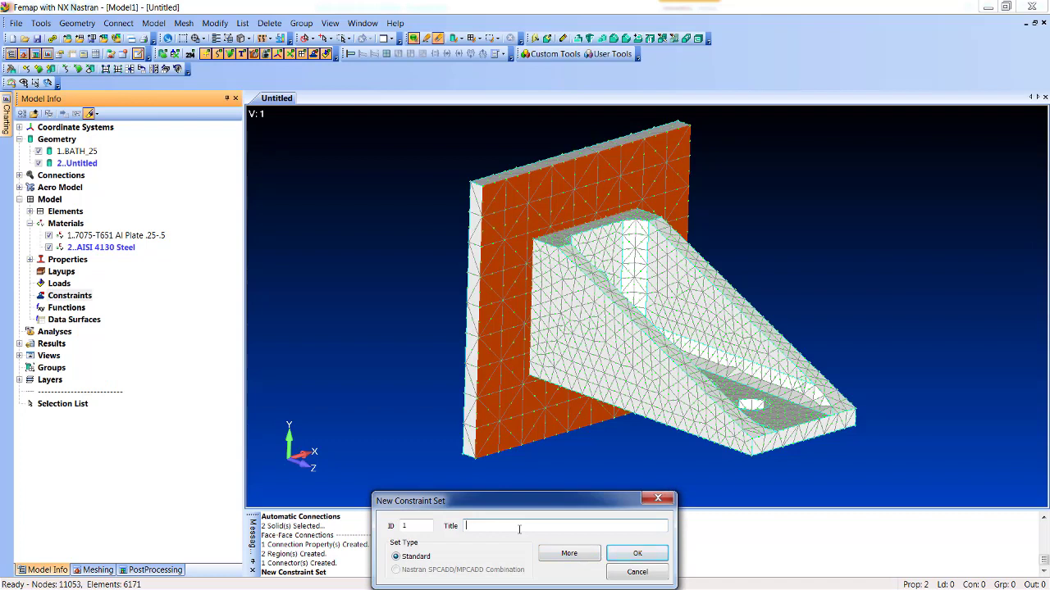
pyautogui.write('Base')
pyautogui.press('Return')
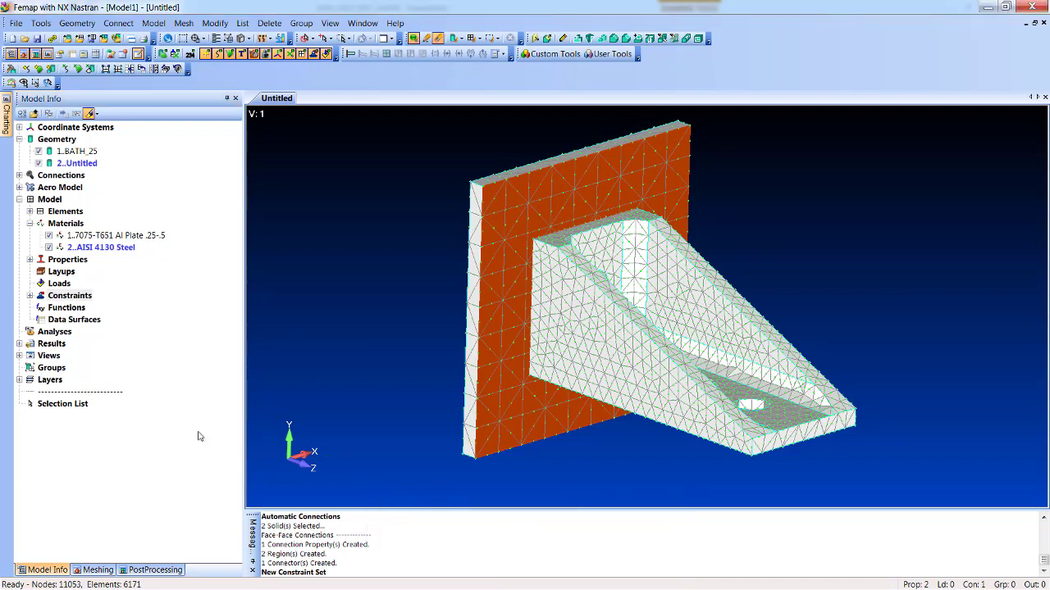
pyautogui.click(32, 295)
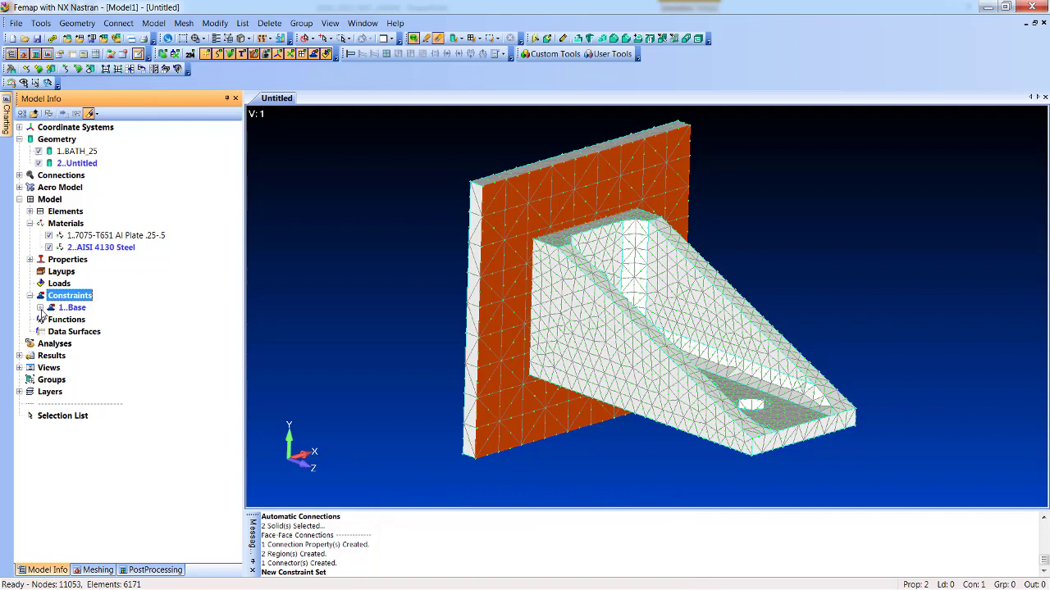
# Apply a Fixed constraint to the plate's four edge surfaces in the Base set
pyautogui.click(40, 309)
pyautogui.rightClick(106, 320)
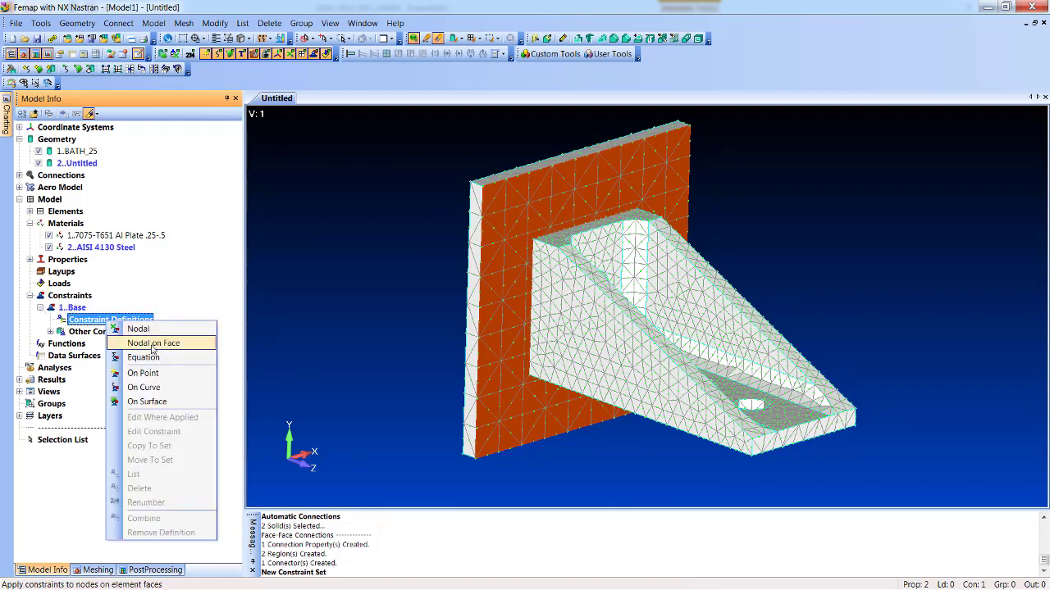
pyautogui.click(148, 401)
pyautogui.click(472, 320)
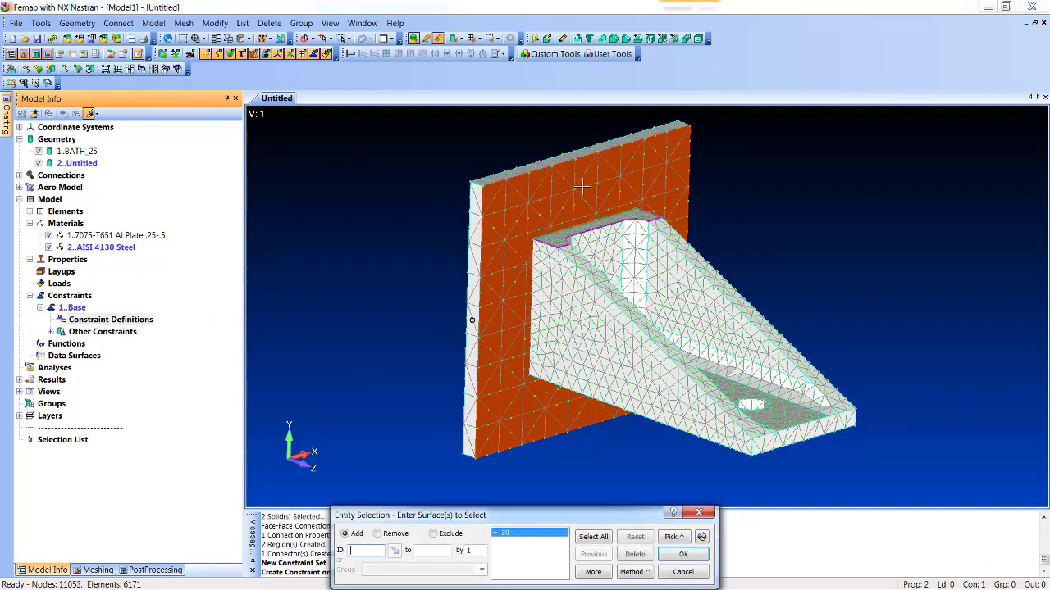
pyautogui.click(580, 153)
pyautogui.click(679, 259)
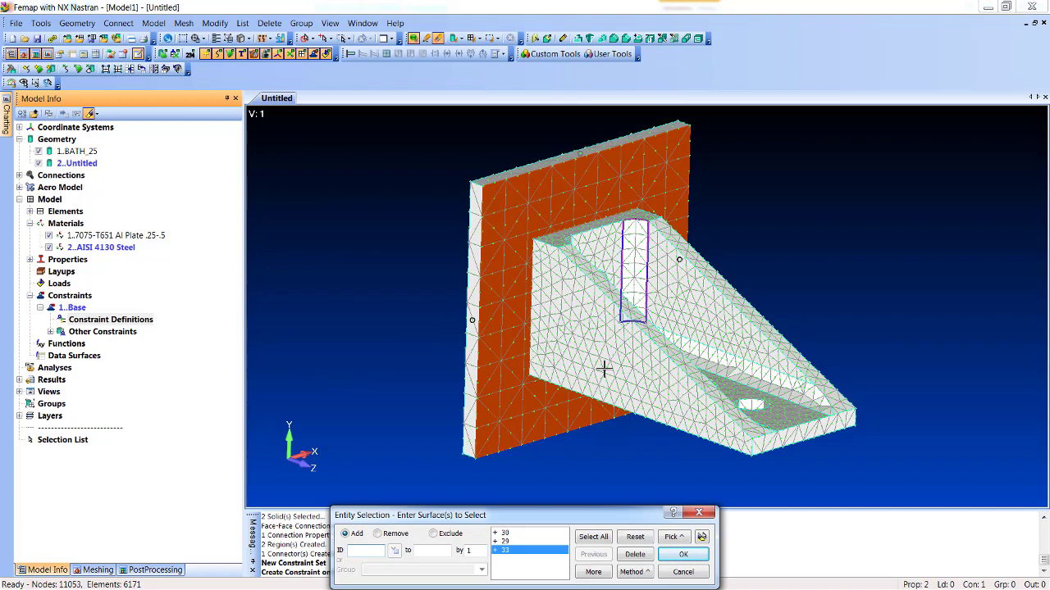
pyautogui.click(584, 418)
pyautogui.press('Return')
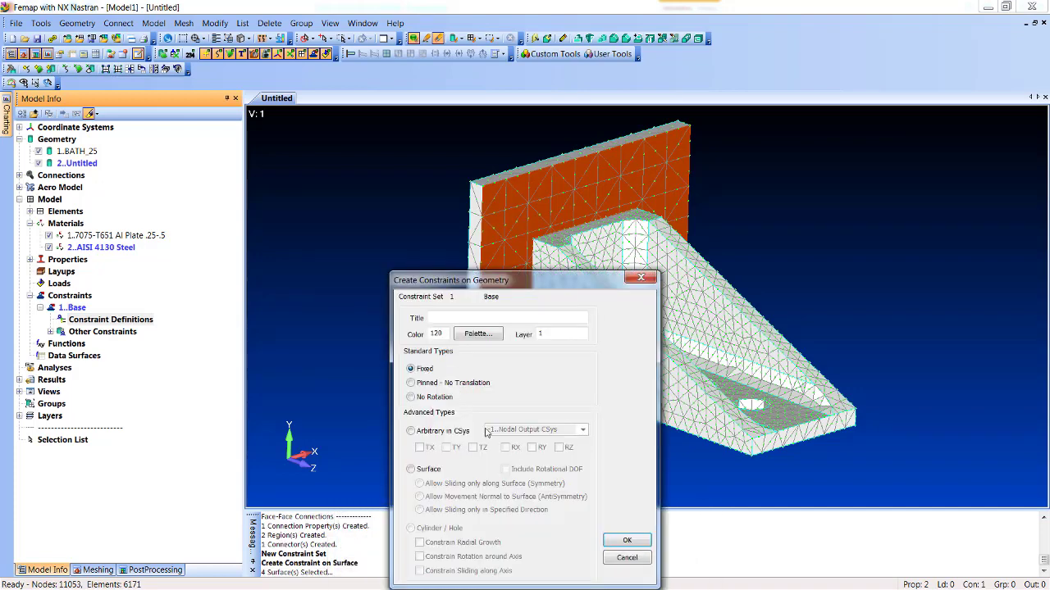
pyautogui.click(623, 541)
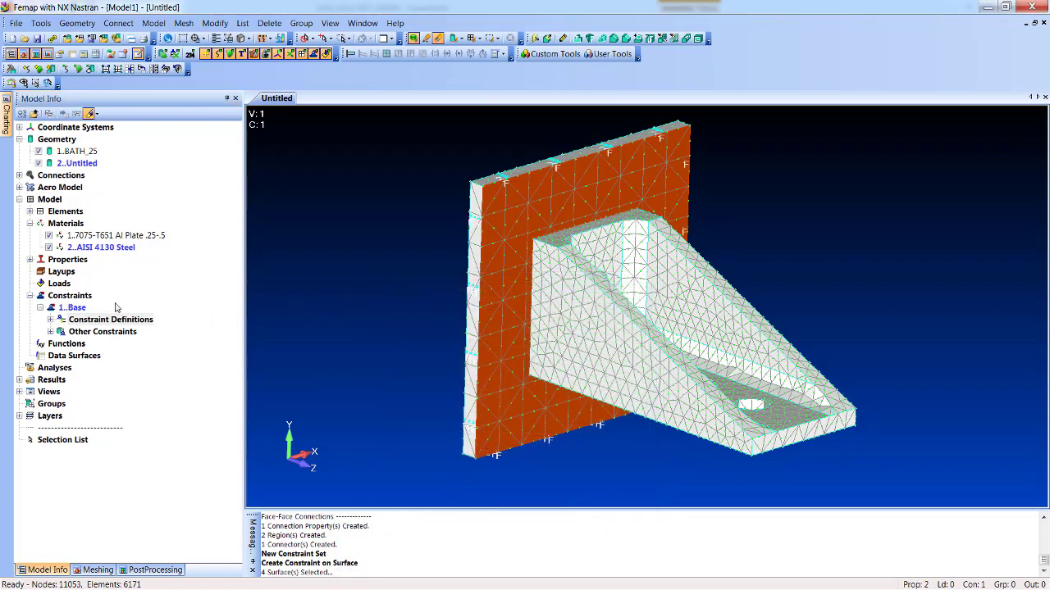
# Add a load set titled Pull Load under Loads and expand it
pyautogui.rightClick(60, 284)
pyautogui.click(87, 292)
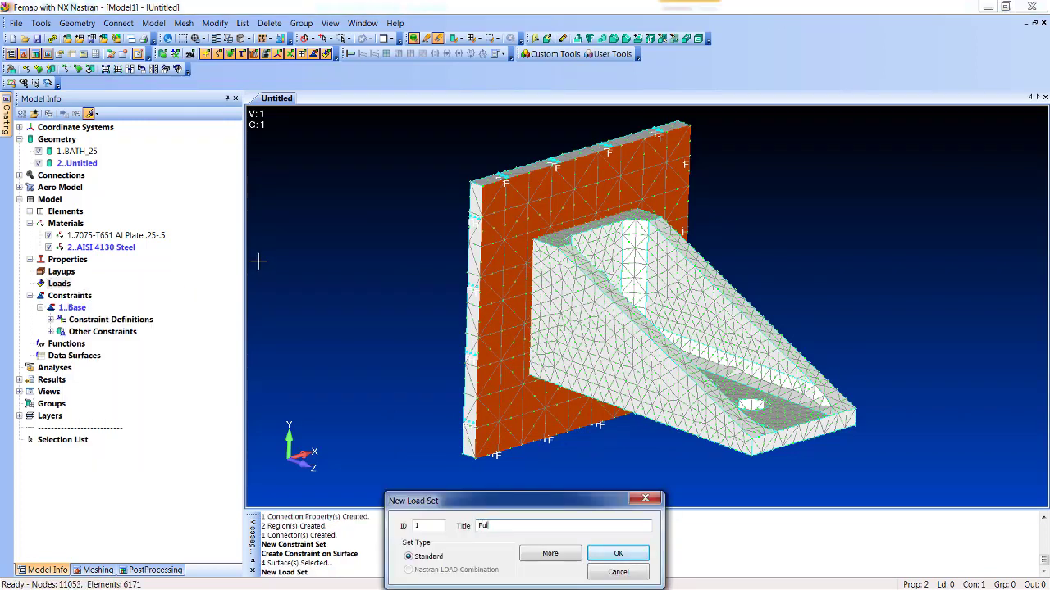
pyautogui.write('Pull Load')
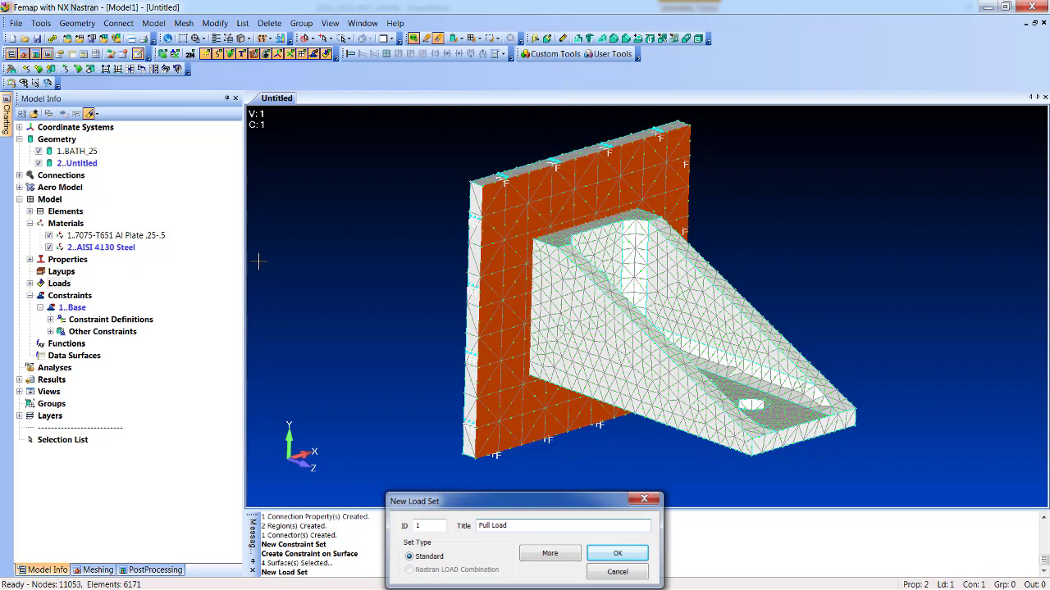
pyautogui.press('Return')
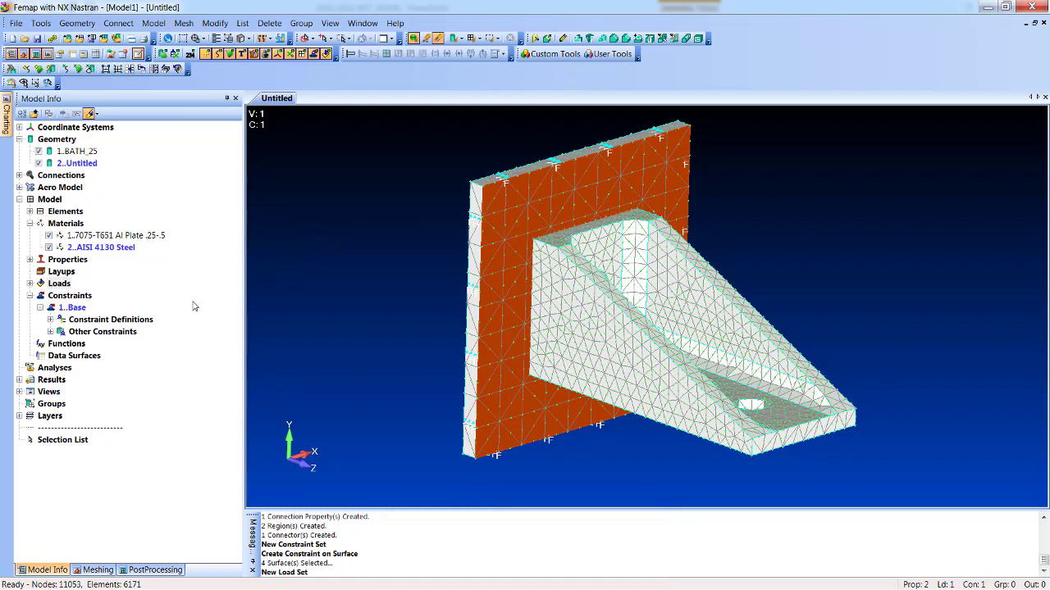
pyautogui.click(29, 284)
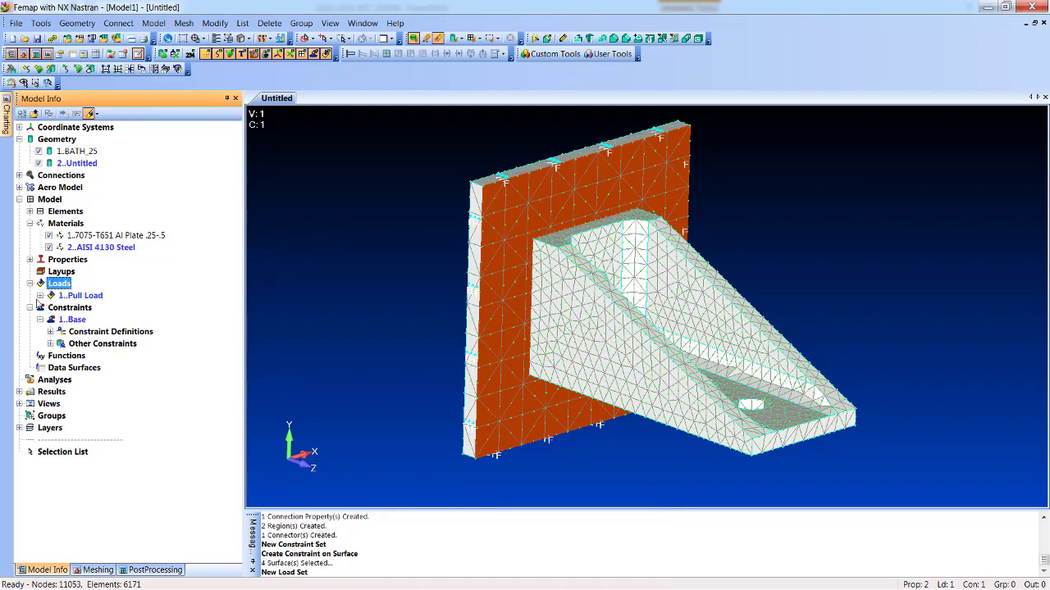
# Apply a Z-direction surface force to the two bracket hole surfaces, including surface 16
pyautogui.click(40, 296)
pyautogui.rightClick(82, 308)
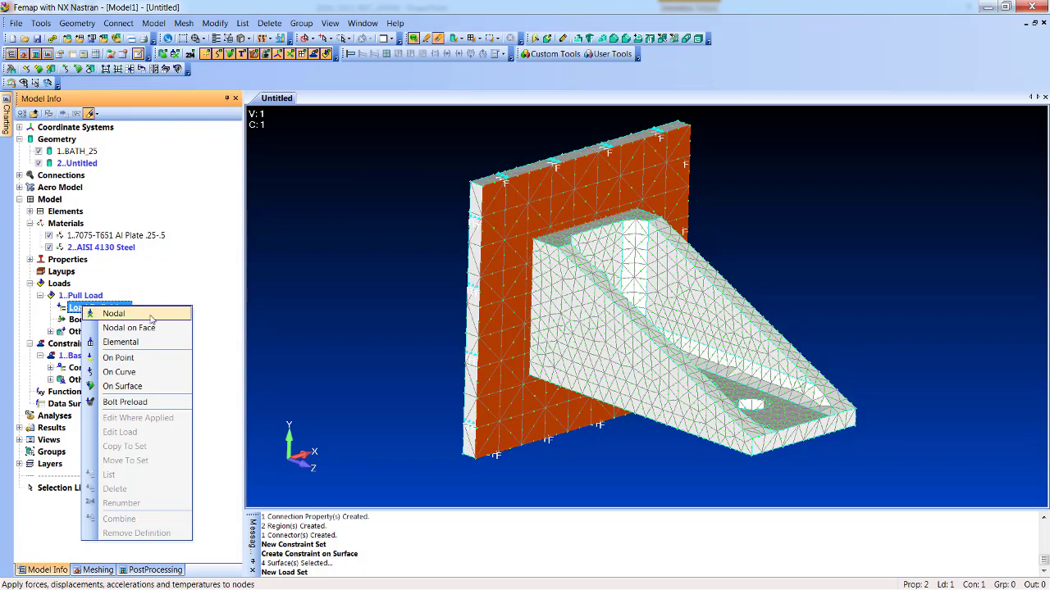
pyautogui.click(146, 387)
pyautogui.click(754, 411)
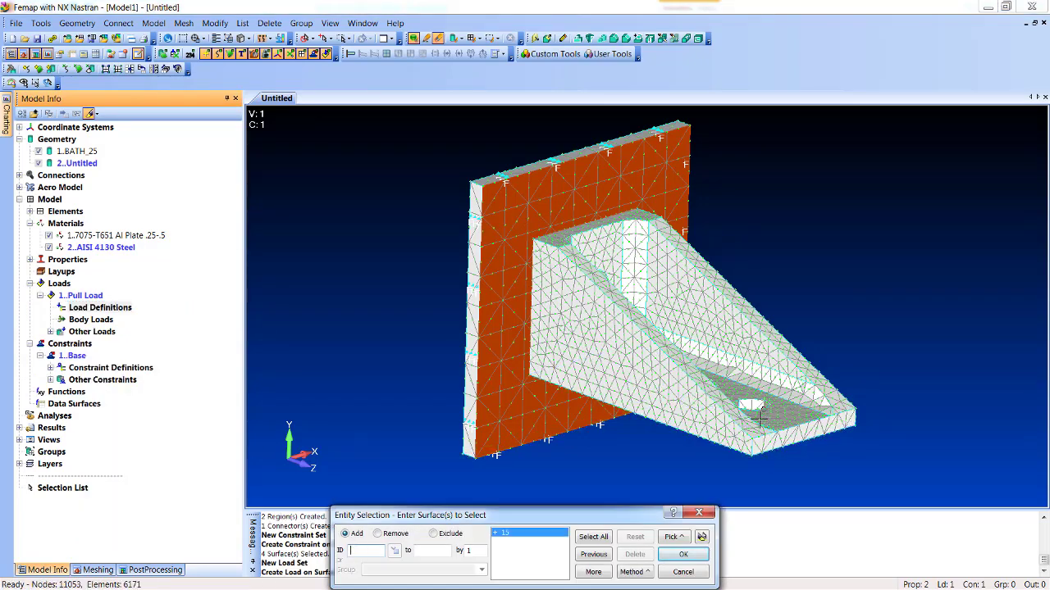
pyautogui.click(759, 417)
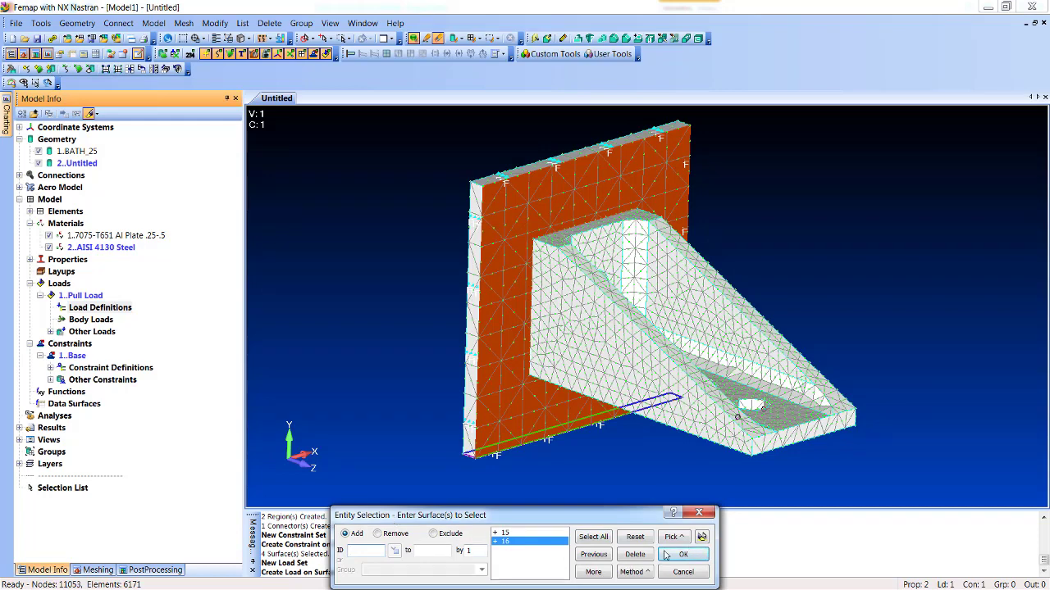
pyautogui.click(681, 555)
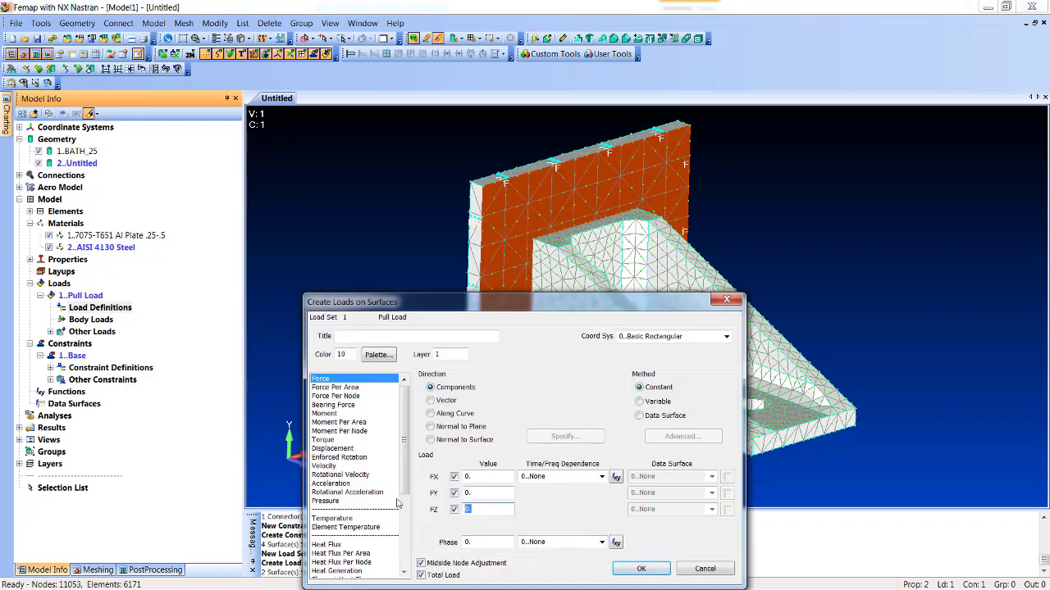
pyautogui.press('Return')
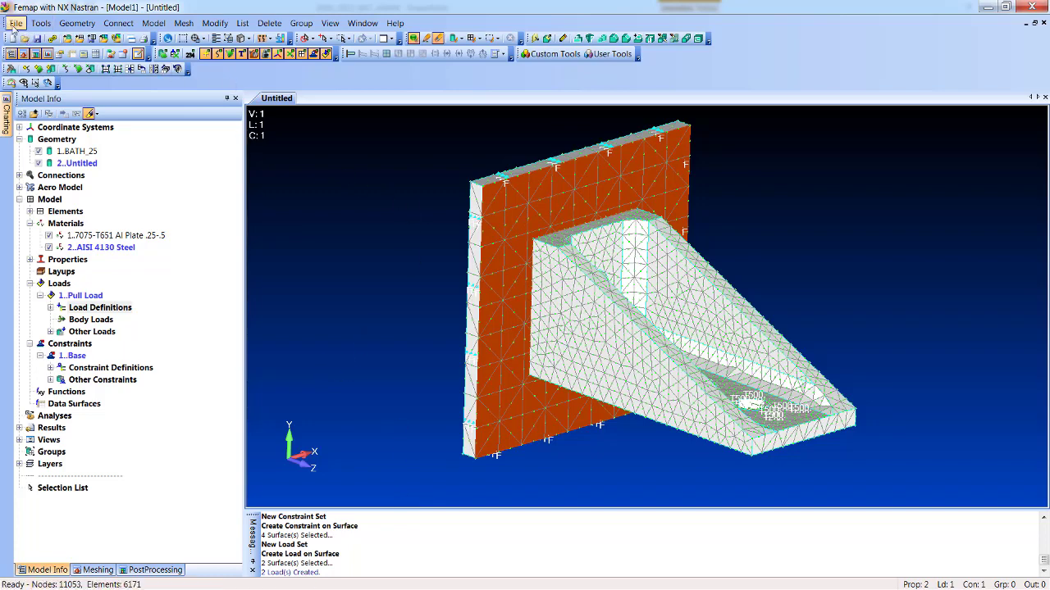
# Save the model as M1.modfem, then select the Analyses entry in the model tree
pyautogui.click(16, 23)
pyautogui.click(43, 124)
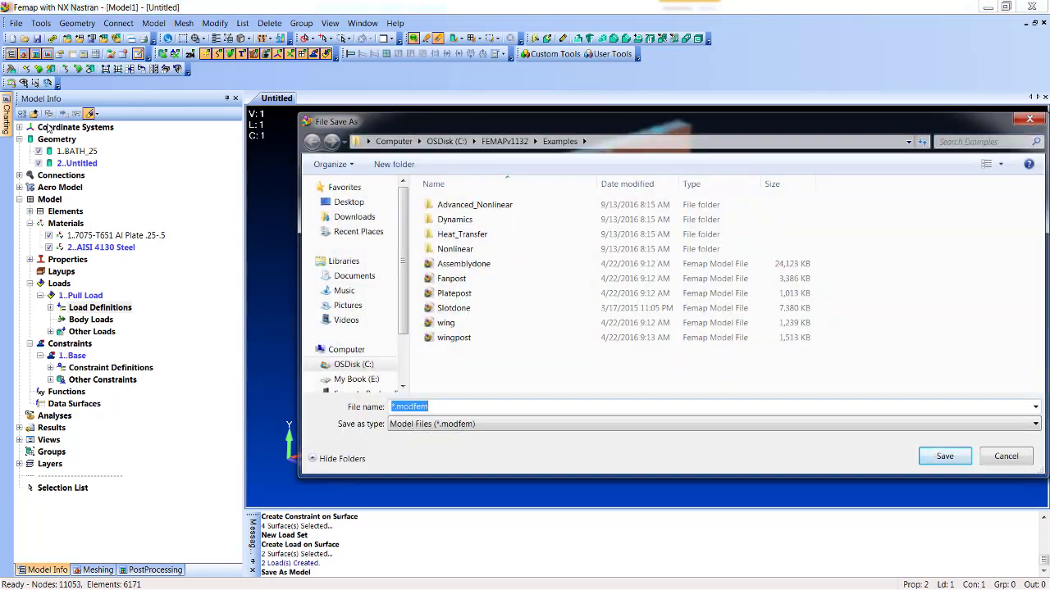
pyautogui.write('M1')
pyautogui.press('Return')
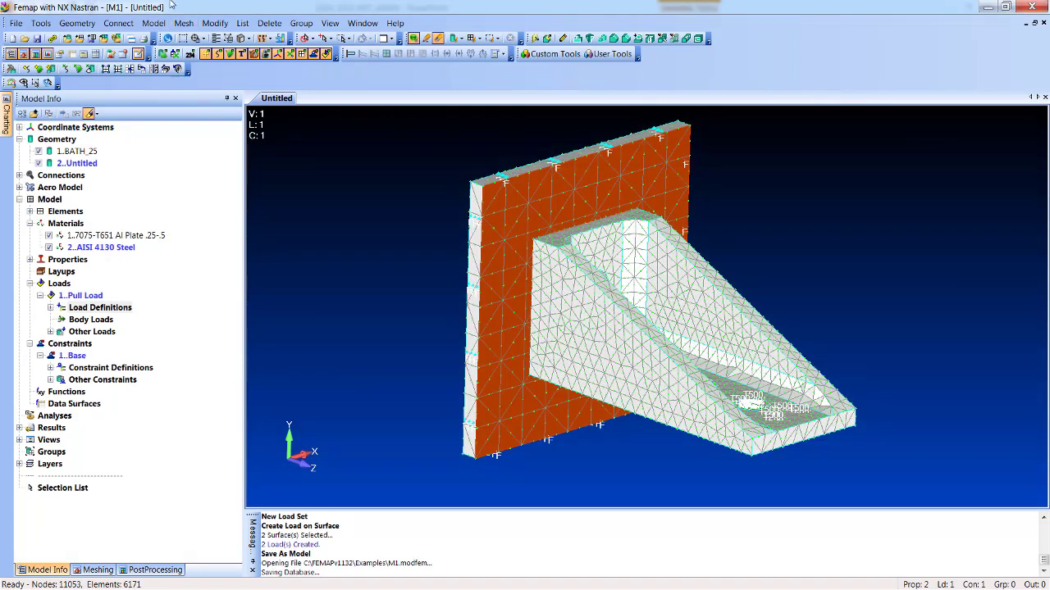
pyautogui.click(154, 25)
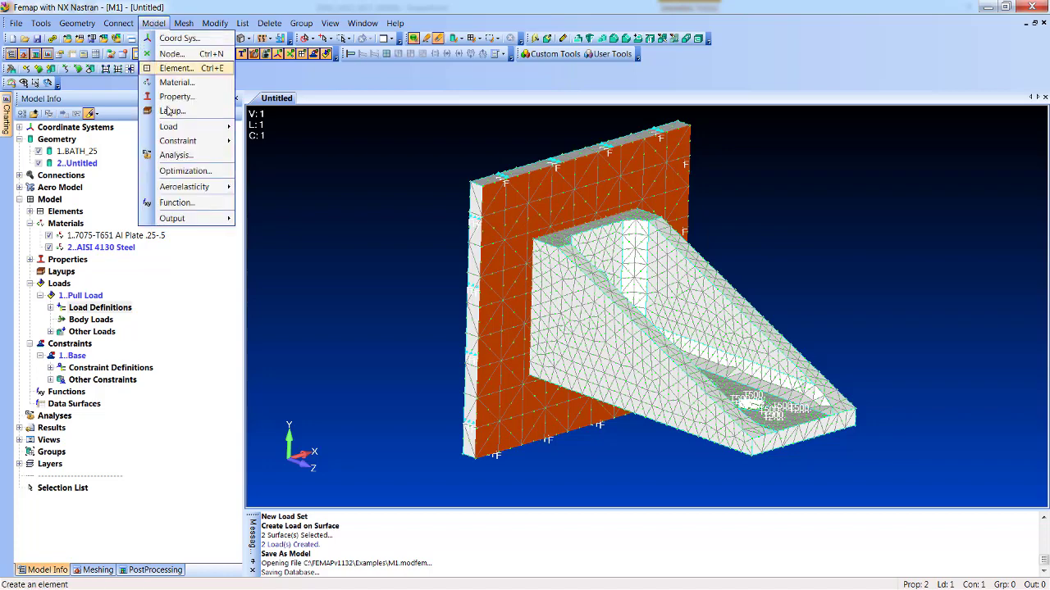
pyautogui.click(54, 416)
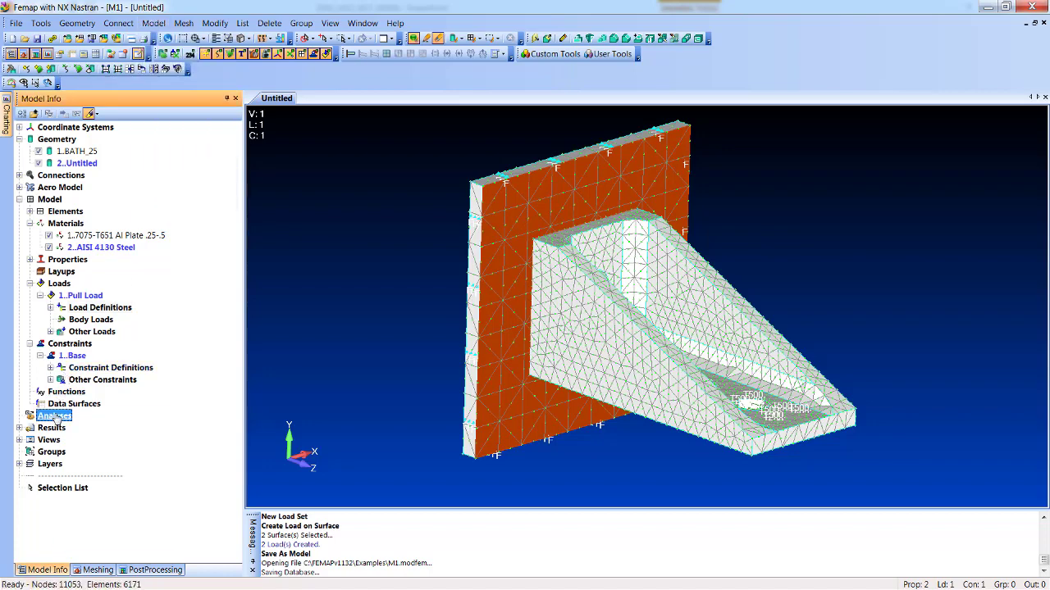
# Create a new NX Nastran Static analysis set in the Analysis Set Manager
pyautogui.rightClick(62, 420)
pyautogui.click(88, 423)
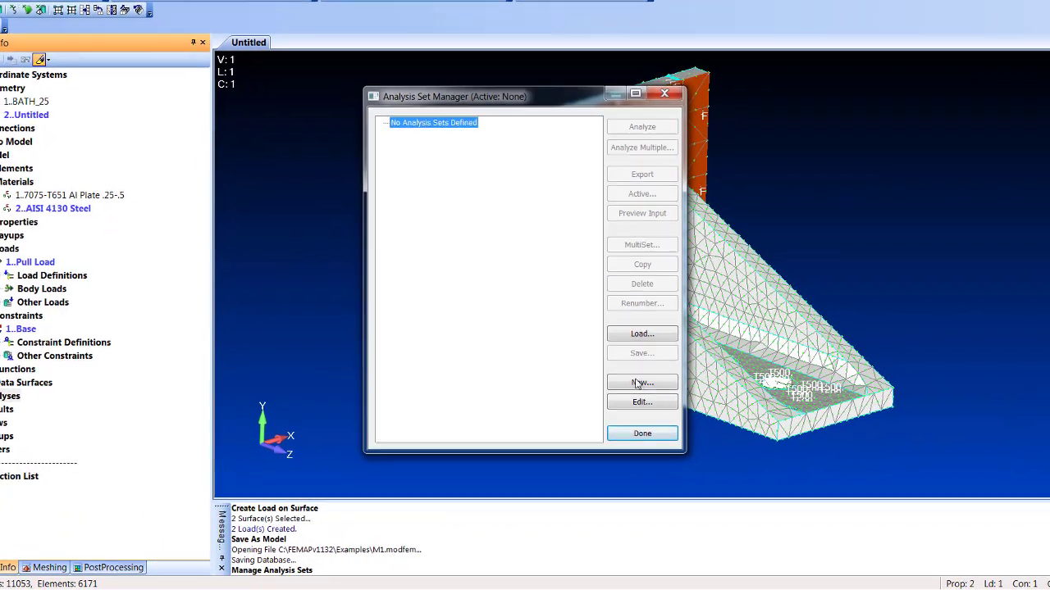
pyautogui.click(637, 384)
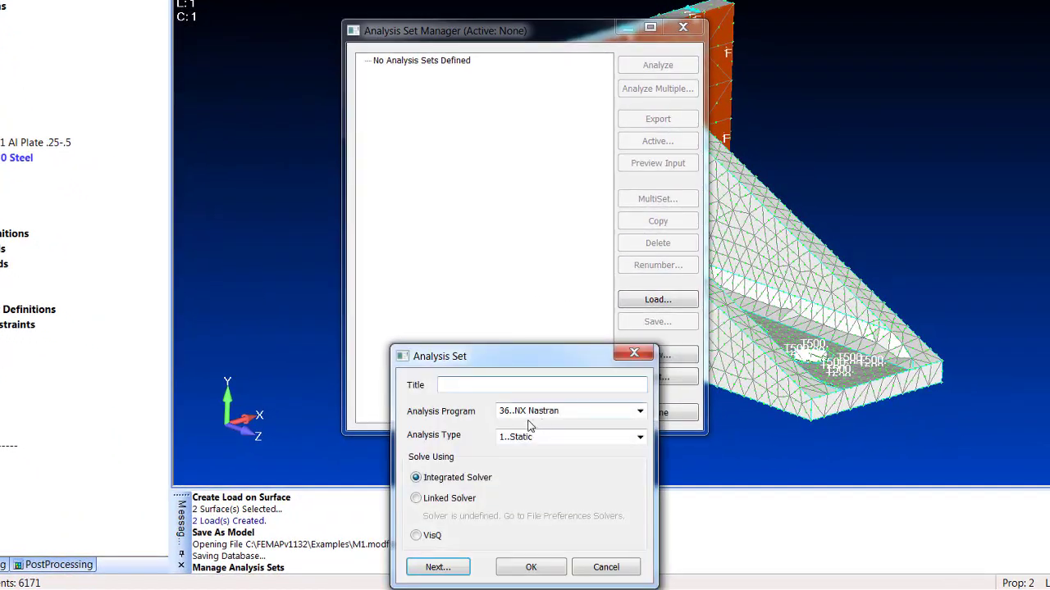
pyautogui.click(533, 568)
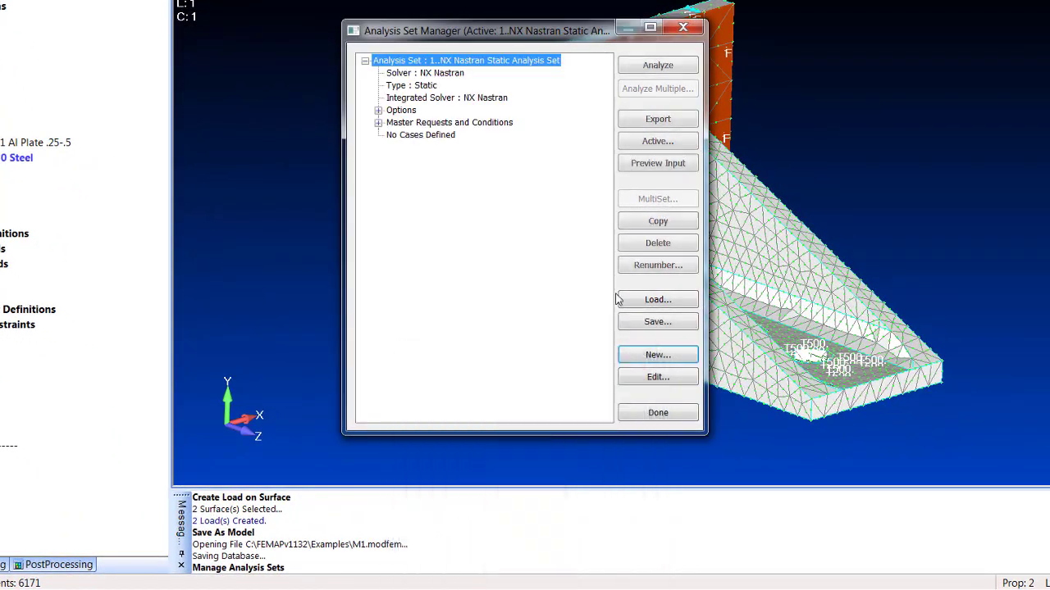
# Confirm the set uses the Base constraint and Pull Load, then run NX Nastran
pyautogui.click(379, 123)
pyautogui.click(391, 172)
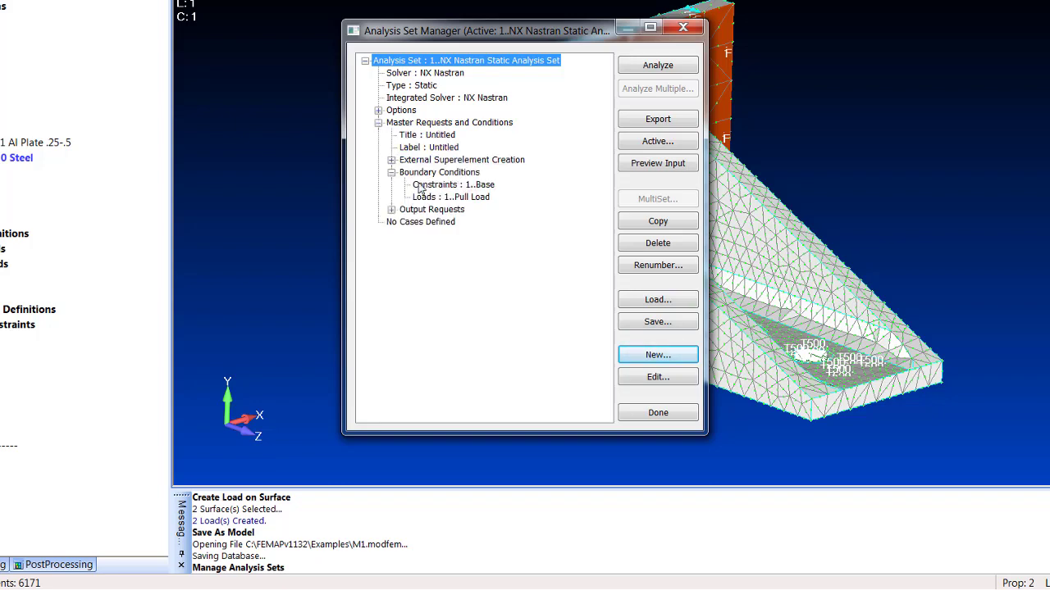
pyautogui.click(656, 67)
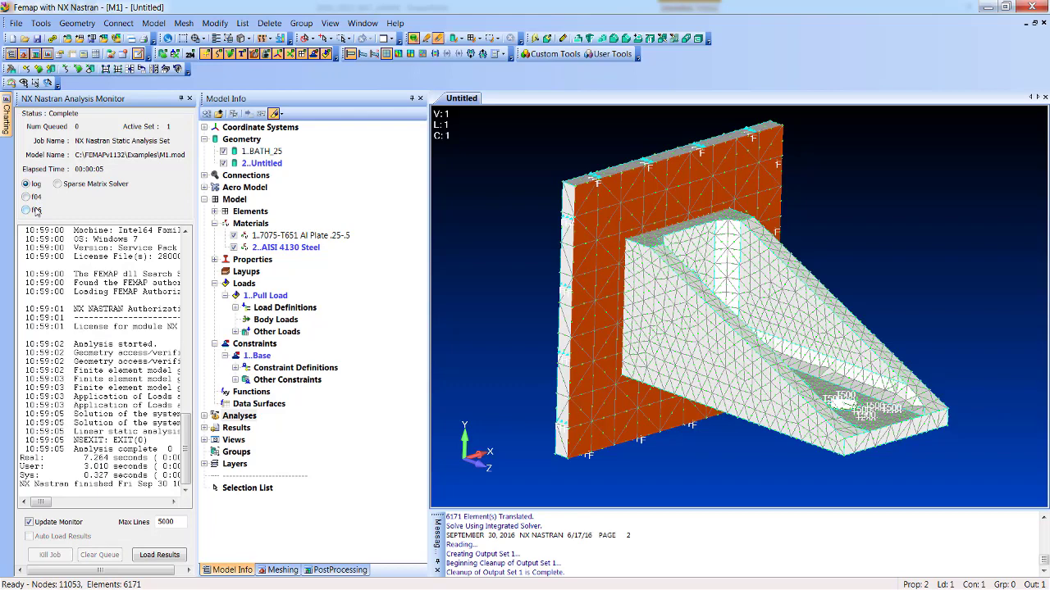
# Show the NX NASTRAN Case 1 deformed shape and rotate to a side-on view
pyautogui.click(366, 55)
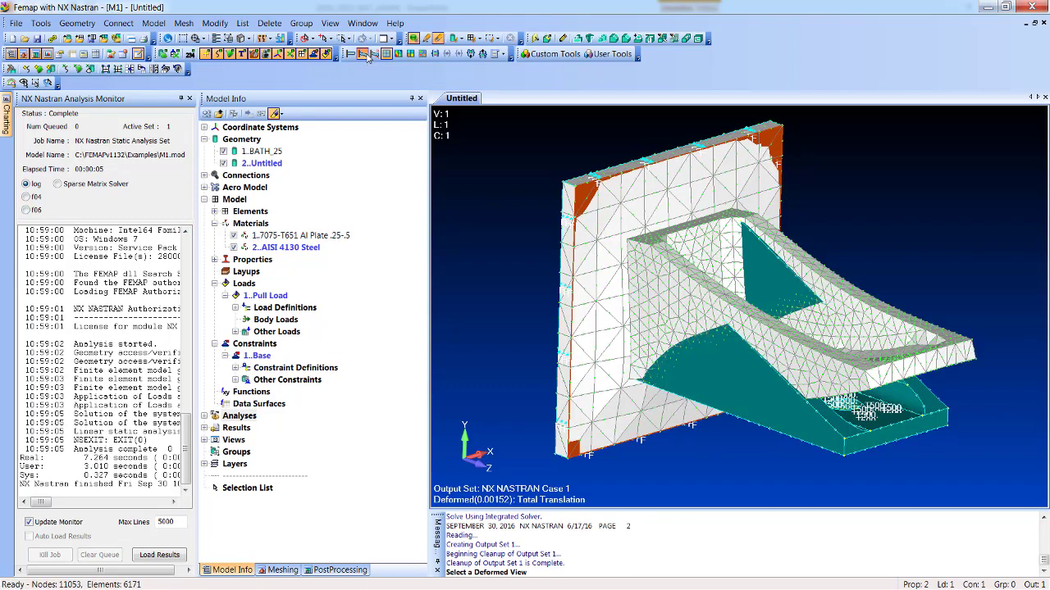
pyautogui.moveTo(533, 184); pyautogui.dragTo(684, 242, button='middle')
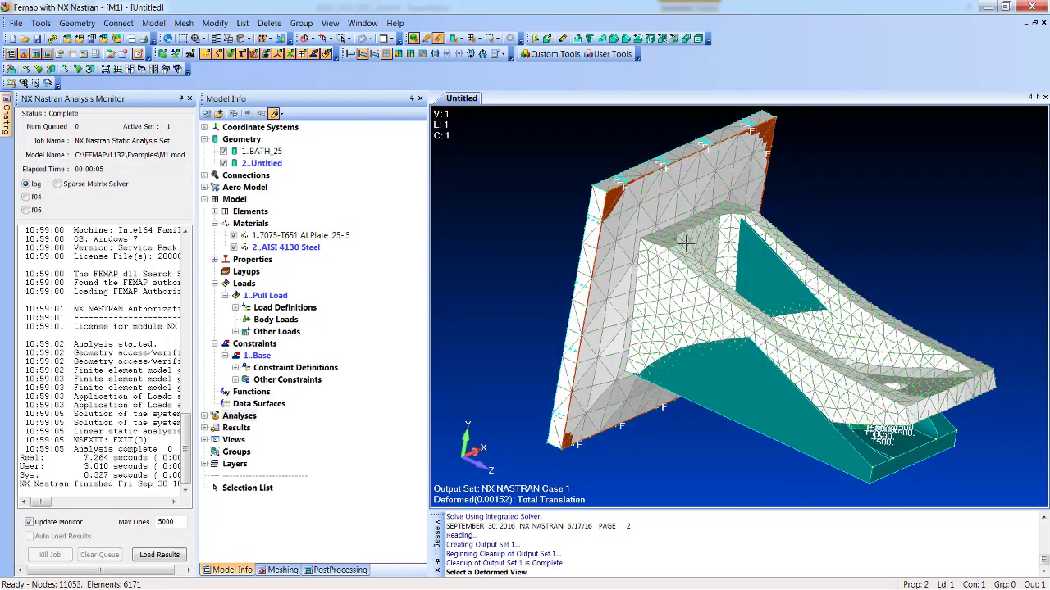
# Overlay Solid Von Mises Stress contours, hide the undeformed outline, and rotate front-on
pyautogui.click(399, 54)
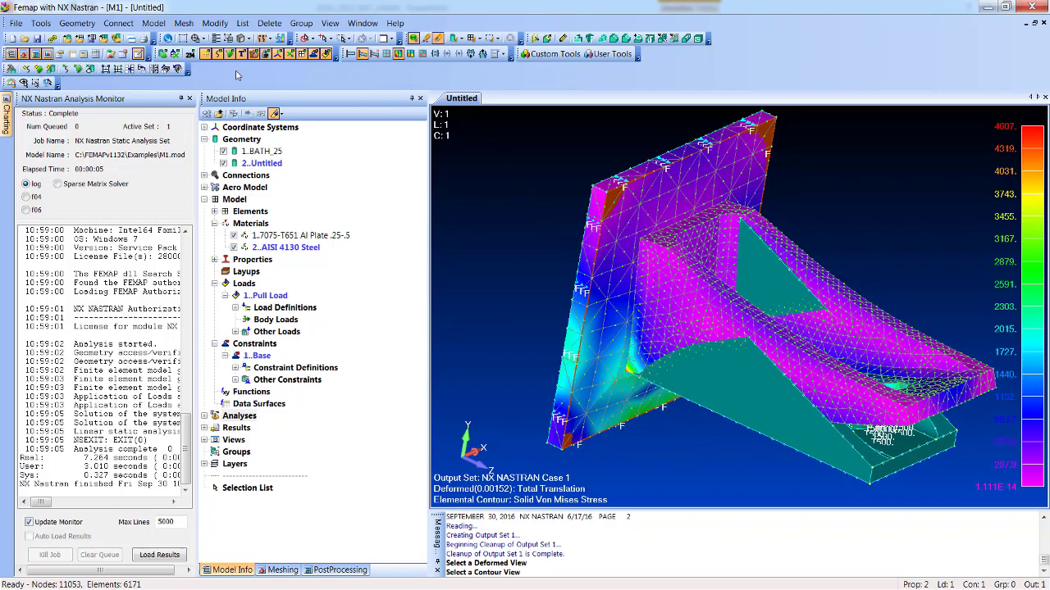
pyautogui.click(163, 53)
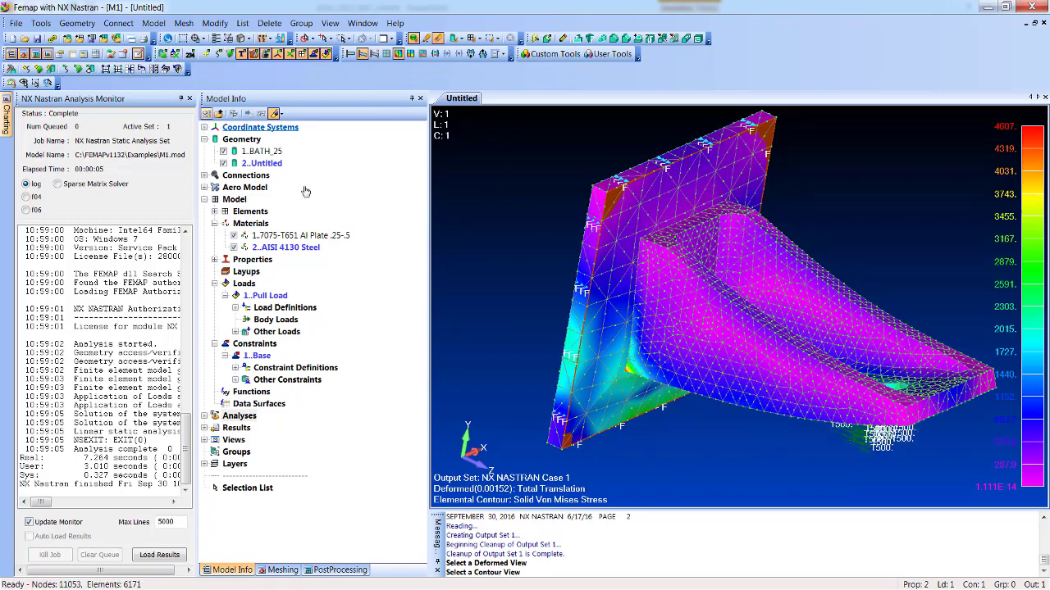
pyautogui.moveTo(557, 281); pyautogui.dragTo(564, 237, button='middle')
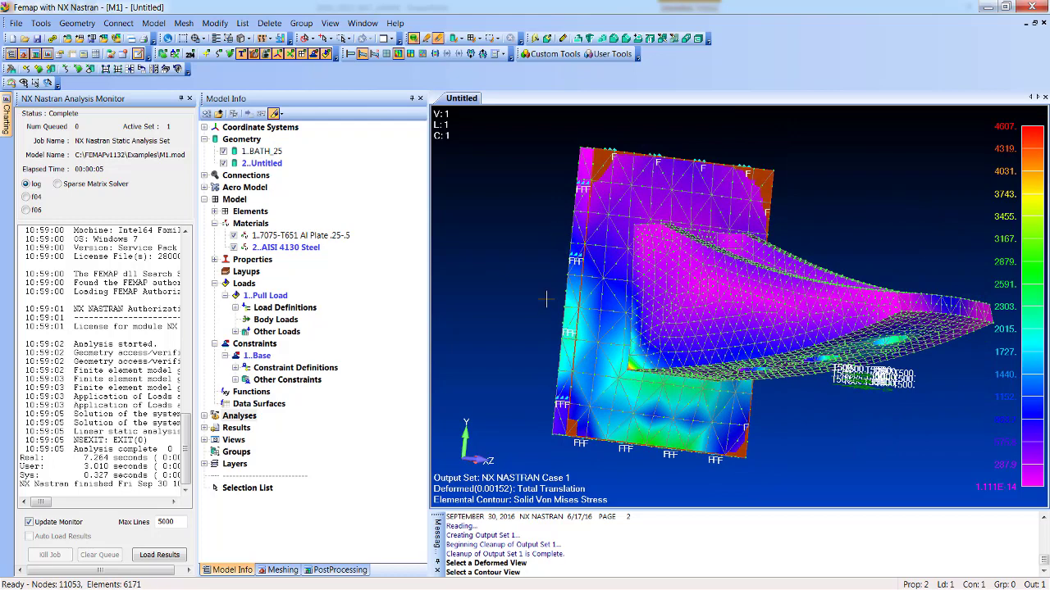
# Set view visibility to elements only, hiding loads and constraints, and reorient the model
pyautogui.hotkey('ctrl', 'q')
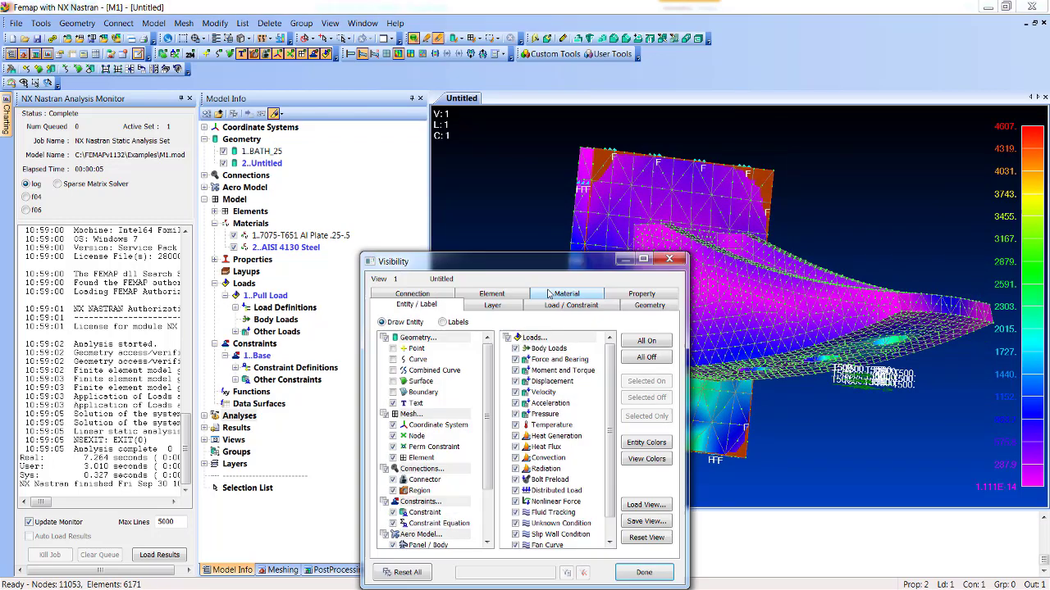
pyautogui.click(647, 358)
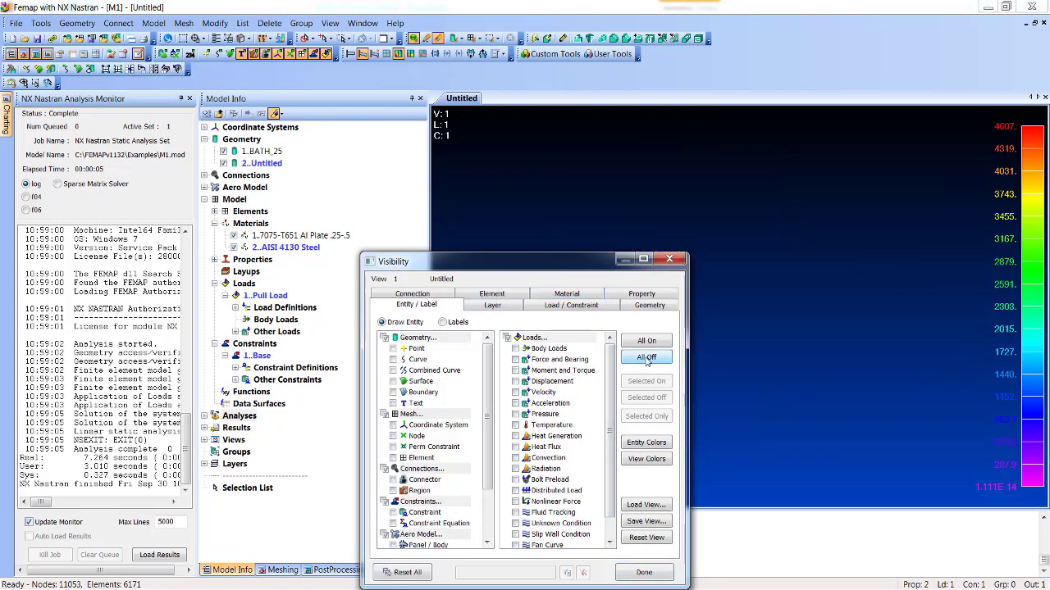
pyautogui.click(394, 458)
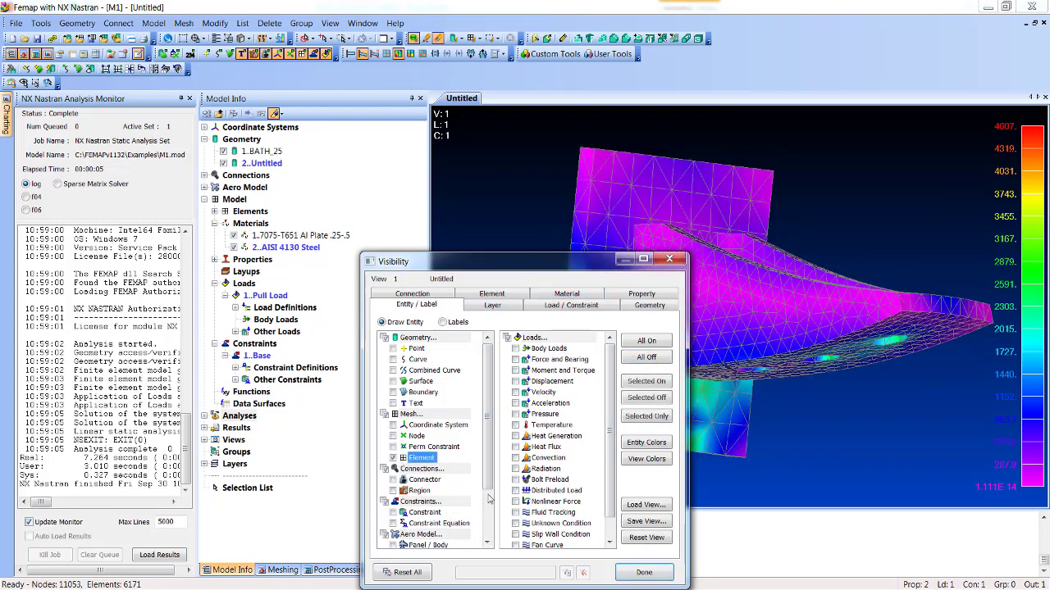
pyautogui.click(645, 573)
pyautogui.moveTo(533, 403); pyautogui.dragTo(624, 372, button='middle')
pyautogui.moveTo(590, 311); pyautogui.dragTo(435, 189, button='middle')
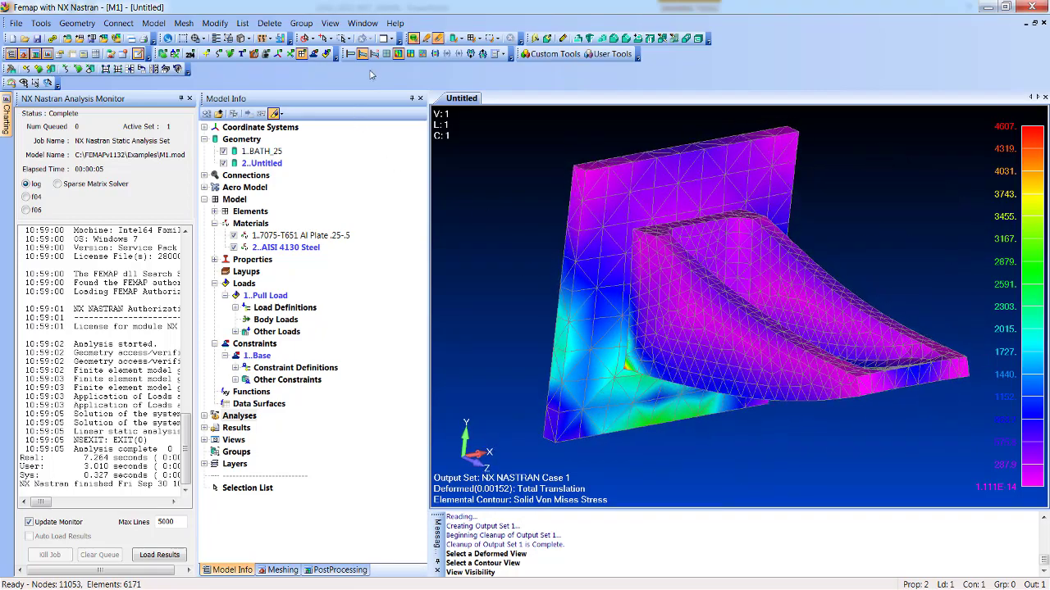
# Animate the deformation with 12 frames, then switch to the undeformed stress contour view
pyautogui.click(502, 55)
pyautogui.click(536, 127)
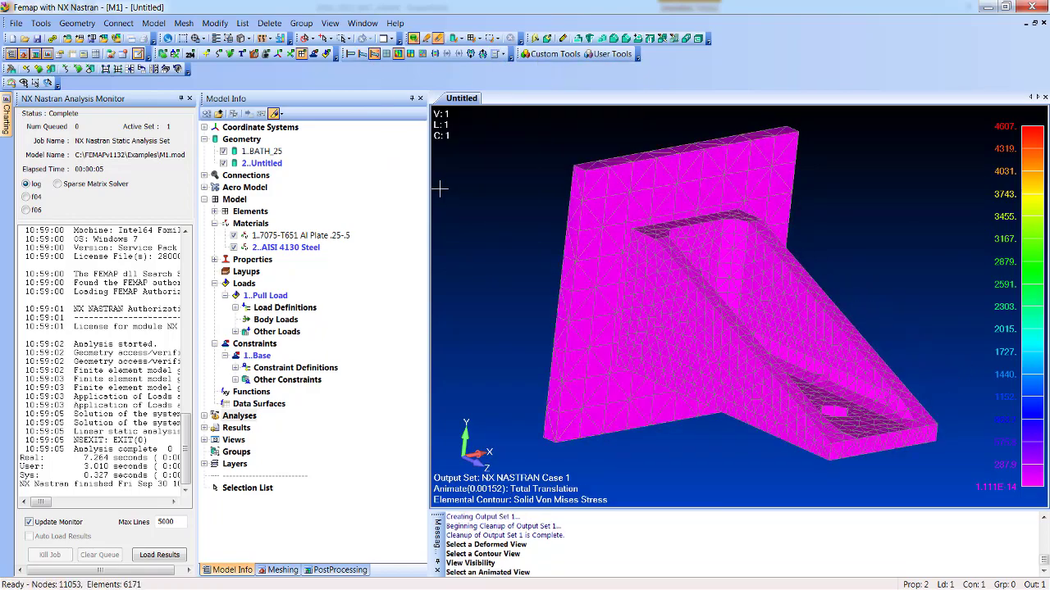
pyautogui.click(499, 54)
pyautogui.click(514, 112)
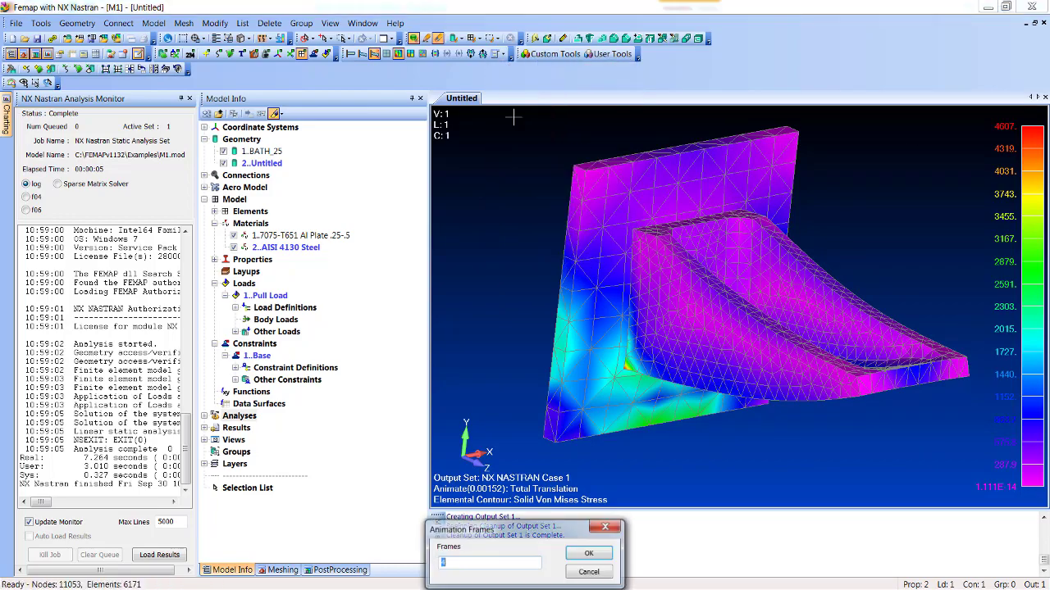
pyautogui.write('12')
pyautogui.press('Return')
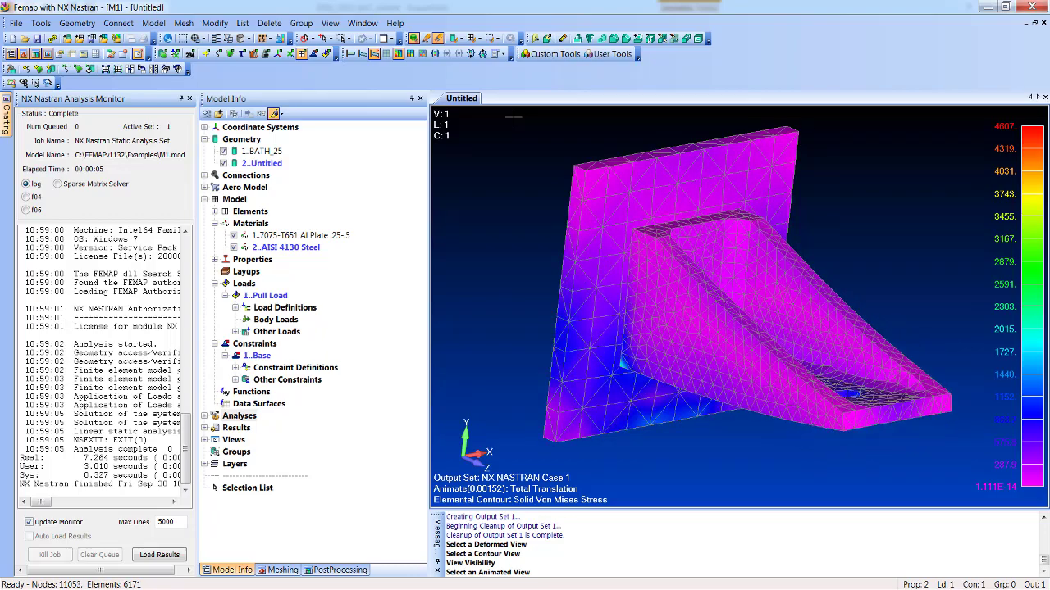
pyautogui.click(351, 54)
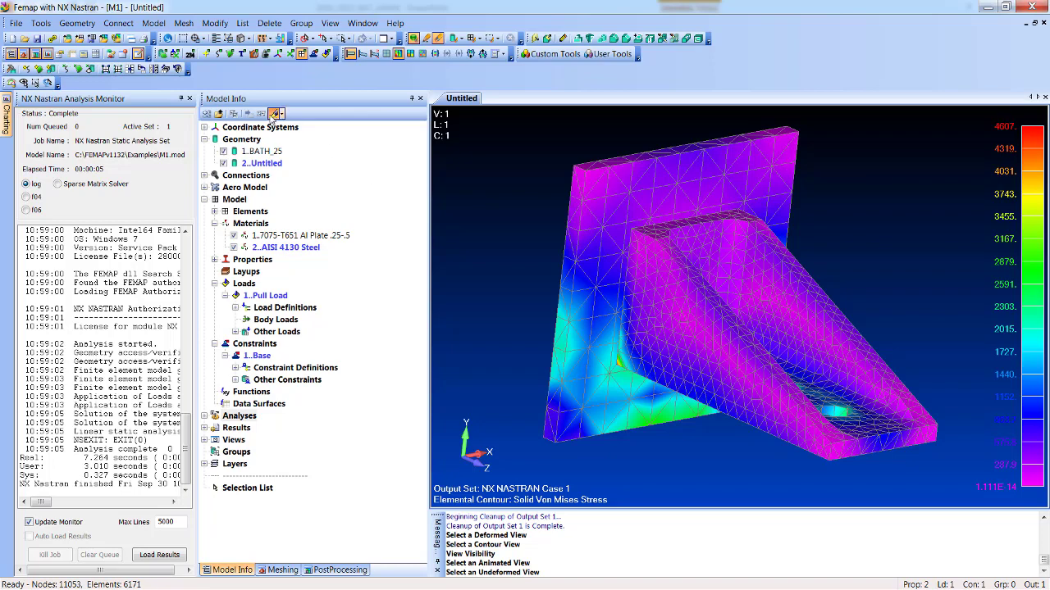
# Highlight the 7075-T651 Al elements, then the AISI 4130 Steel elements
pyautogui.click(289, 237)
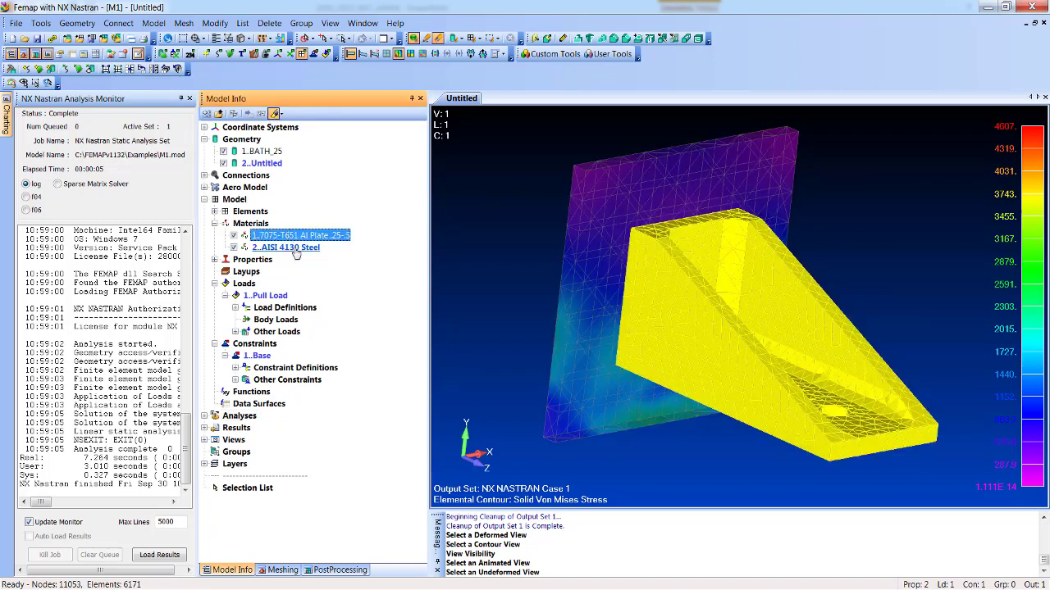
pyautogui.click(292, 248)
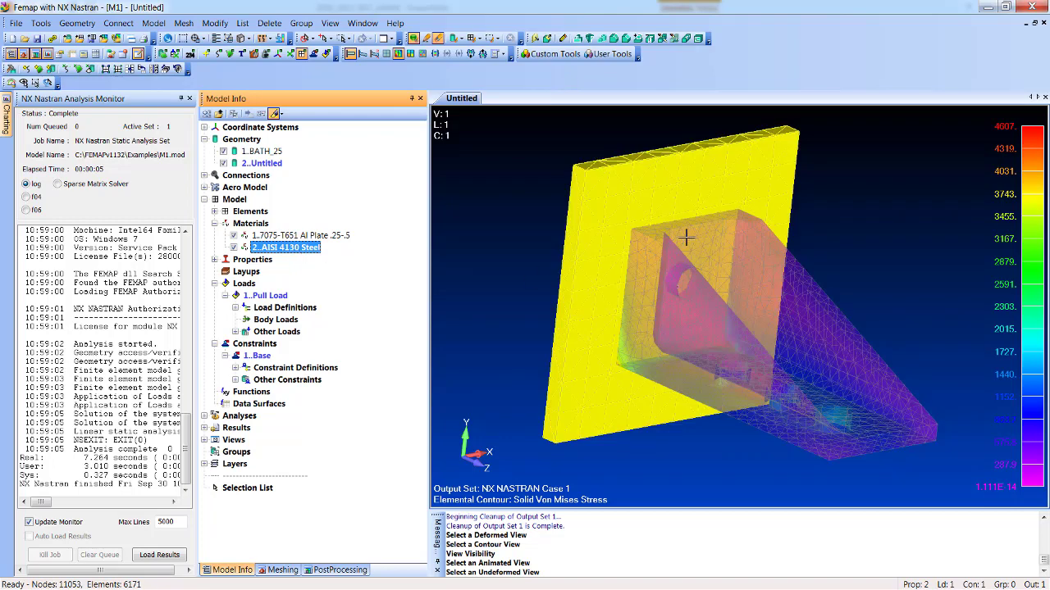